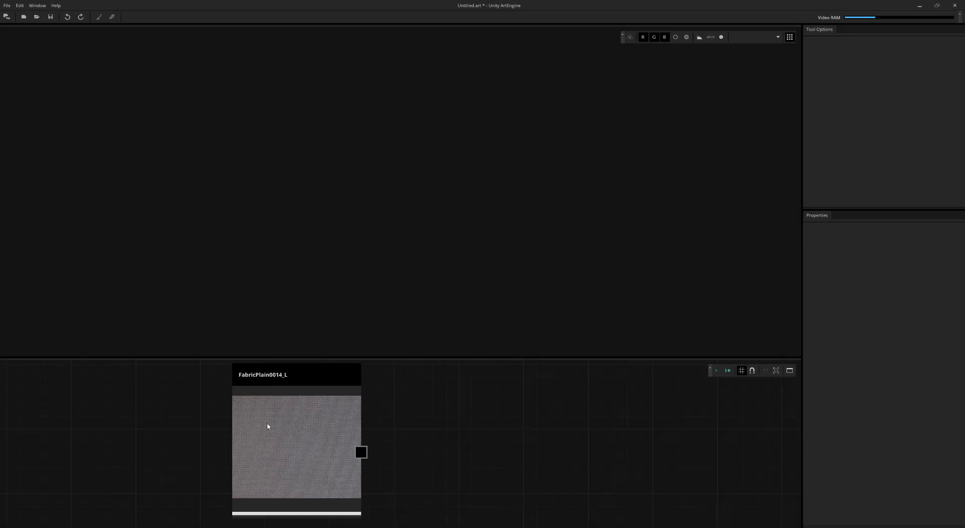
# Preview the FabricPlain0014_L texture and run a Gradient Removal node connected to its output.
pyautogui.moveTo(267, 424); pyautogui.dragTo(542, 248)
pyautogui.scroll(2, 485, 196)
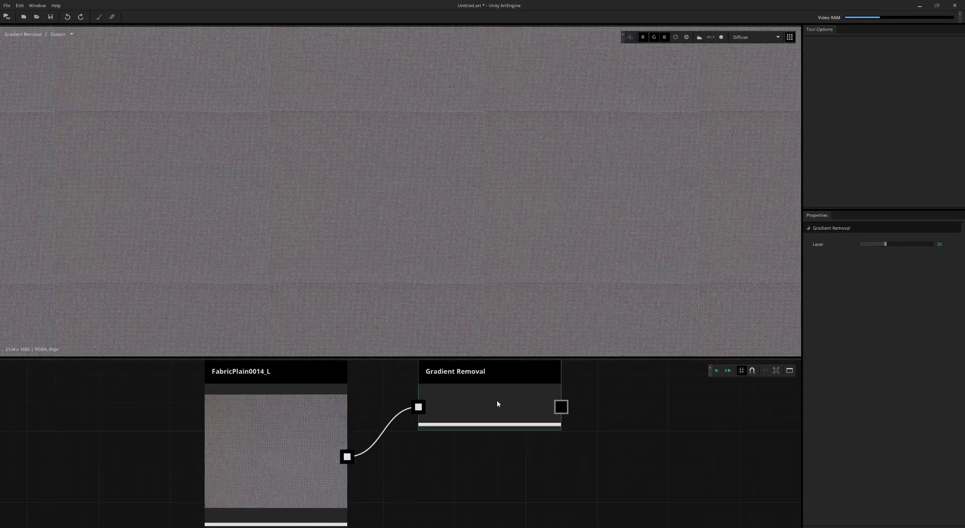
pyautogui.scroll(1, 497, 400)
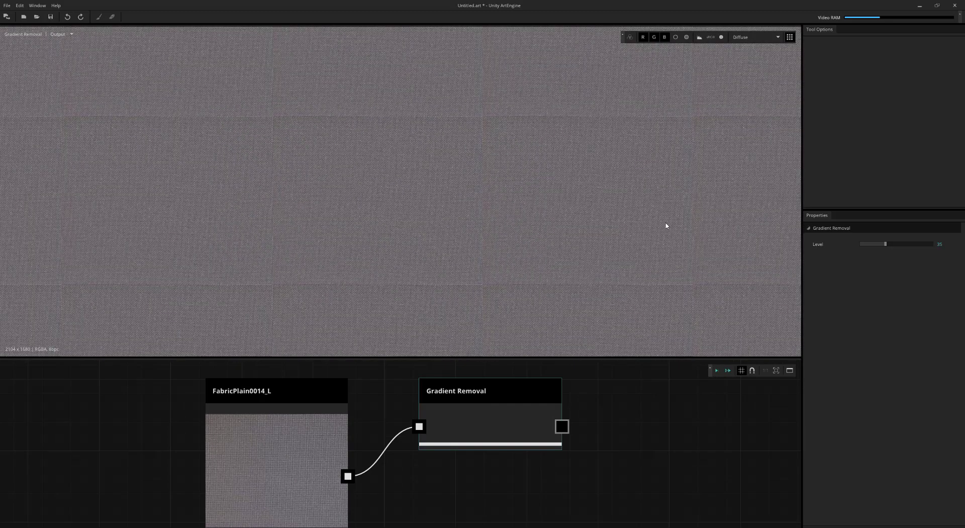
pyautogui.scroll(1, 441, 204)
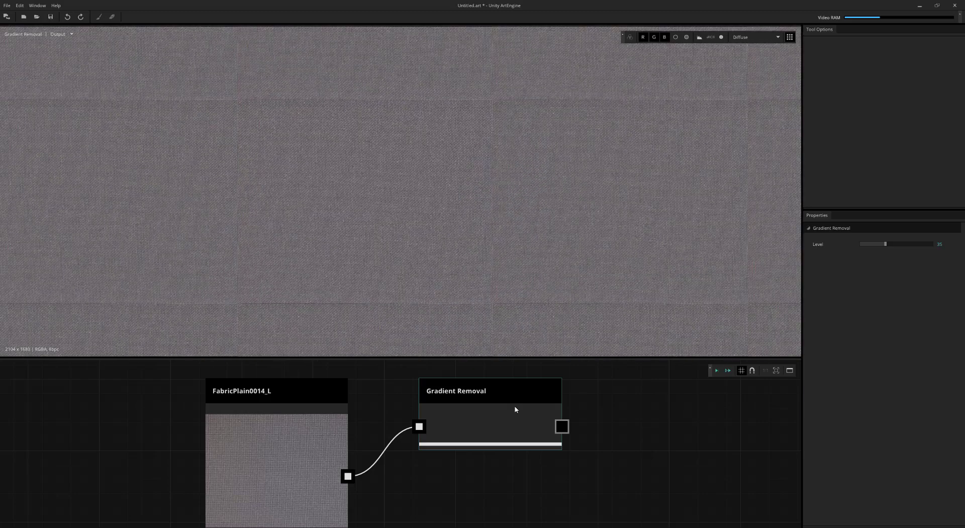
# Add a Crop node after the Gradient Removal node.
pyautogui.moveTo(517, 405); pyautogui.dragTo(469, 414, button='middle')
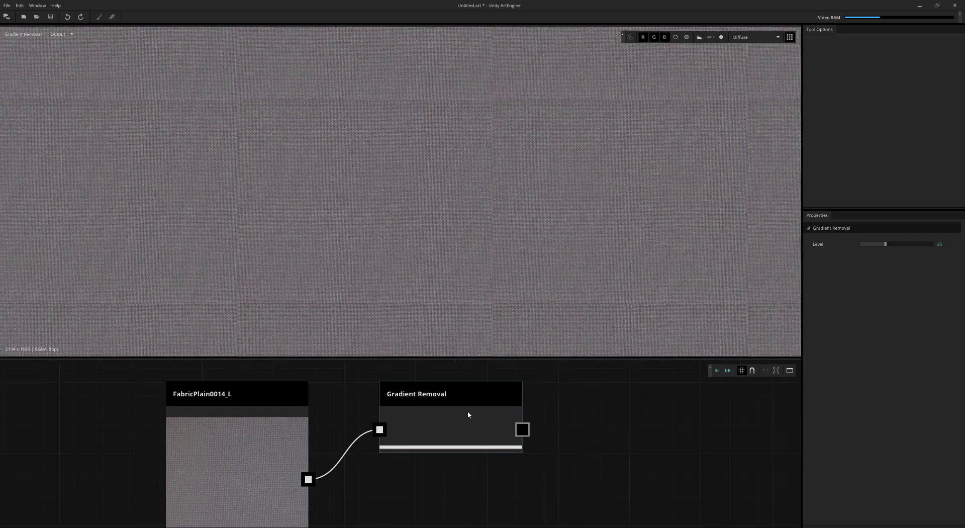
pyautogui.rightClick(467, 416)
pyautogui.write('cr')
pyautogui.click(508, 417)
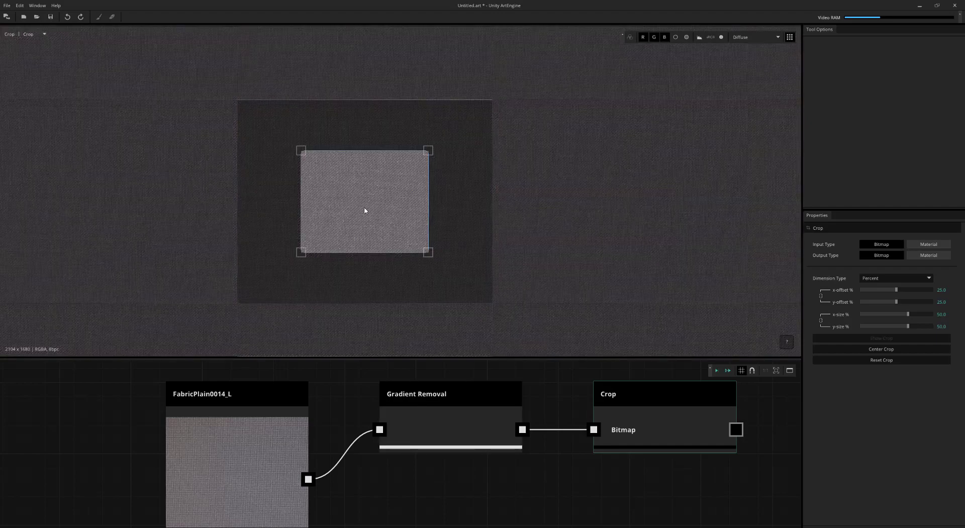
# Enlarge and reposition the crop area to a square of about 1268 x 1268 px inside the fabric, and run the Crop node.
pyautogui.moveTo(401, 194); pyautogui.dragTo(394, 171)
pyautogui.scroll(2, 394, 170)
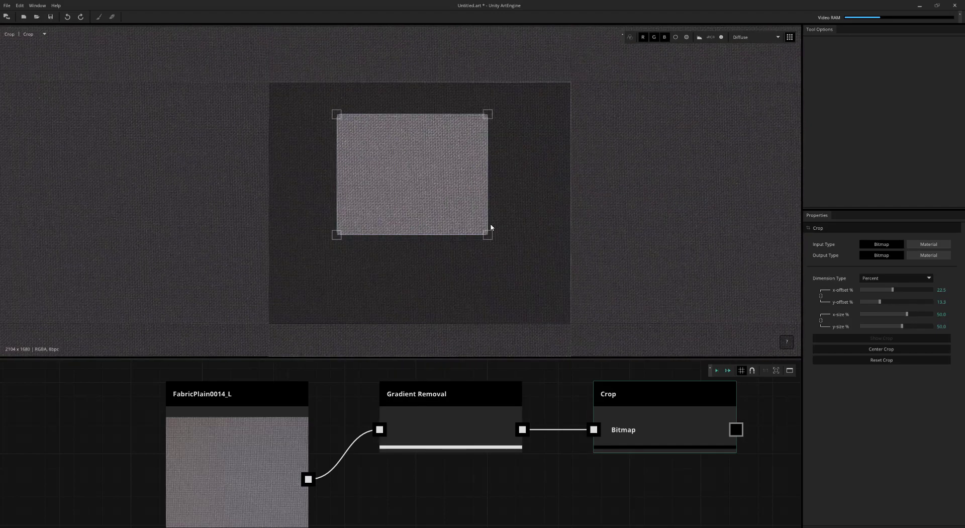
pyautogui.moveTo(490, 241); pyautogui.dragTo(527, 295)
pyautogui.moveTo(478, 261)
pyautogui.mouseDown()
pyautogui.moveTo(491, 267)
pyautogui.moveTo(476, 263)
pyautogui.mouseUp()
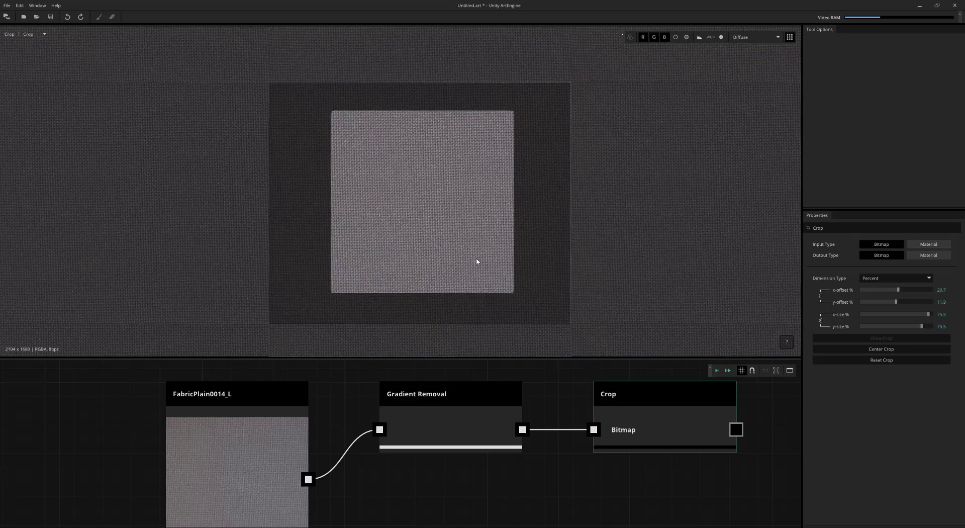
pyautogui.click(717, 371)
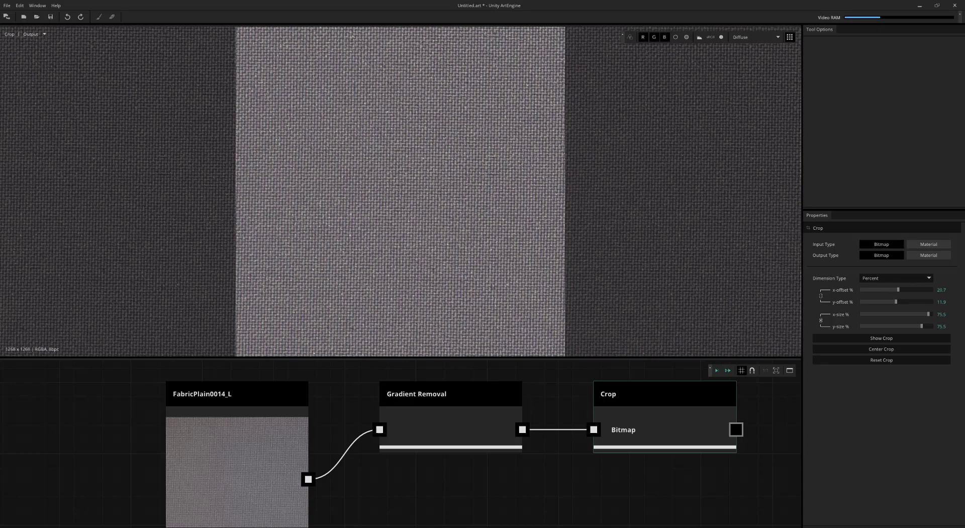
# Turn off the tiled preview of the cropped fabric and add a Seam Removal node after Crop.
pyautogui.scroll(7, 547, 201)
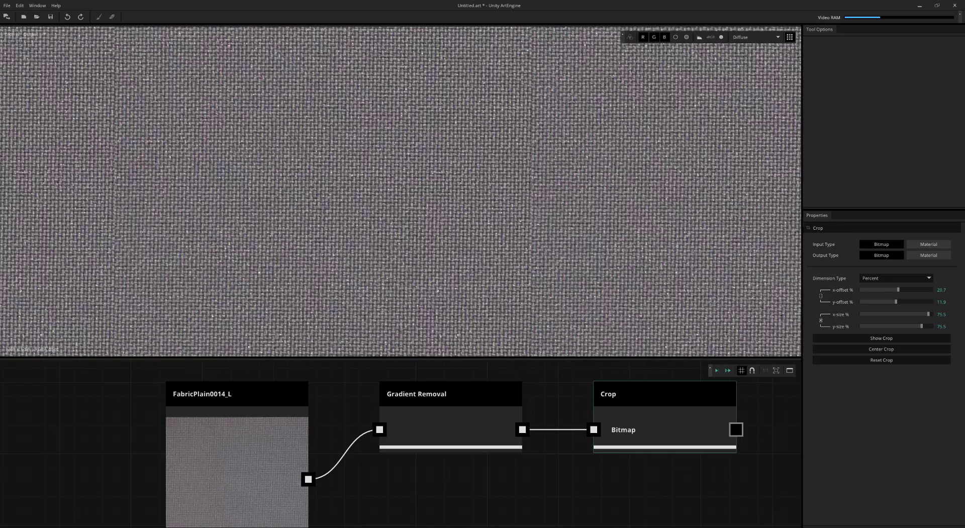
pyautogui.scroll(3, 401, 190)
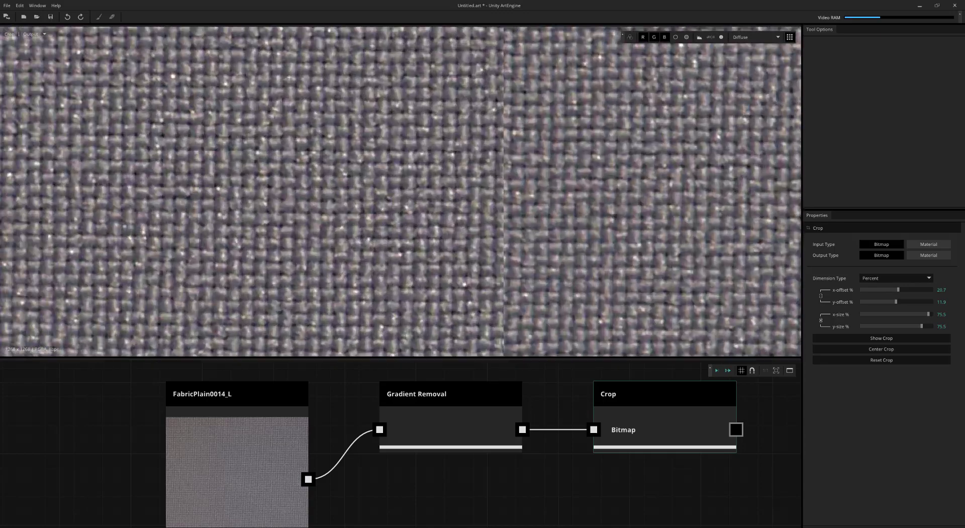
pyautogui.scroll(-3, 401, 191)
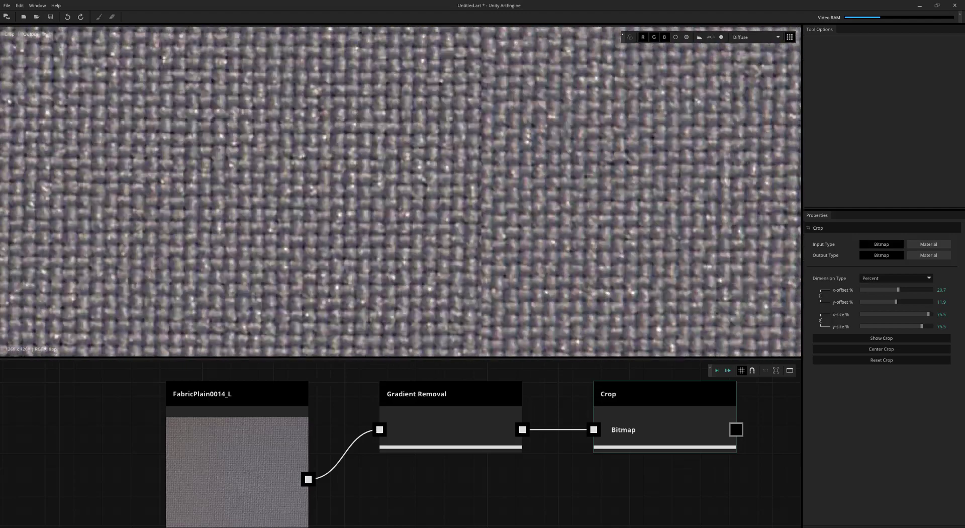
pyautogui.scroll(-5, 401, 191)
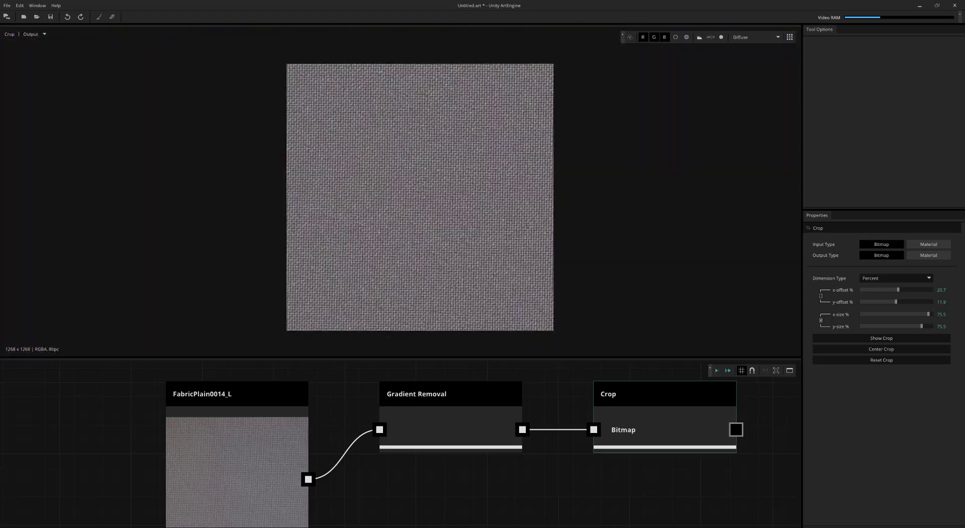
pyautogui.moveTo(681, 472); pyautogui.dragTo(579, 481, button='middle')
pyautogui.press('Tab')
pyautogui.write('sea')
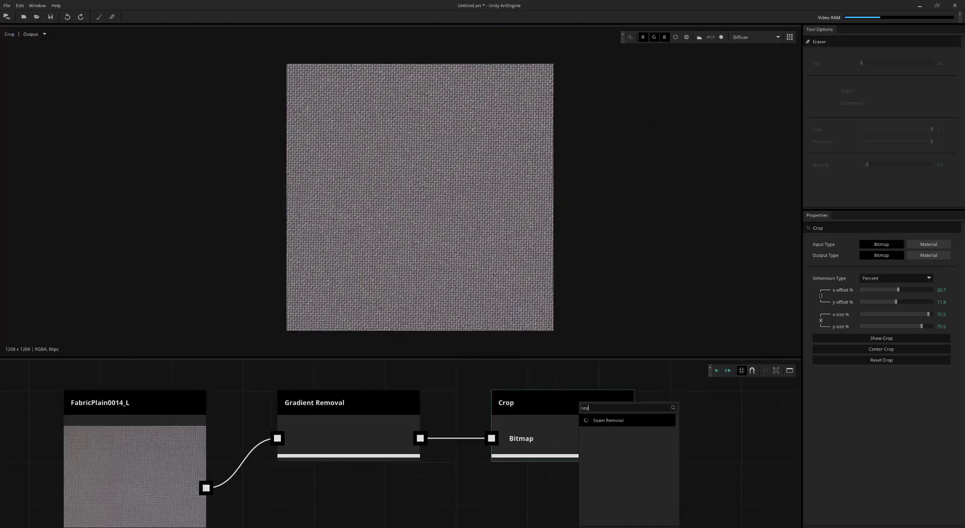
pyautogui.press('Return')
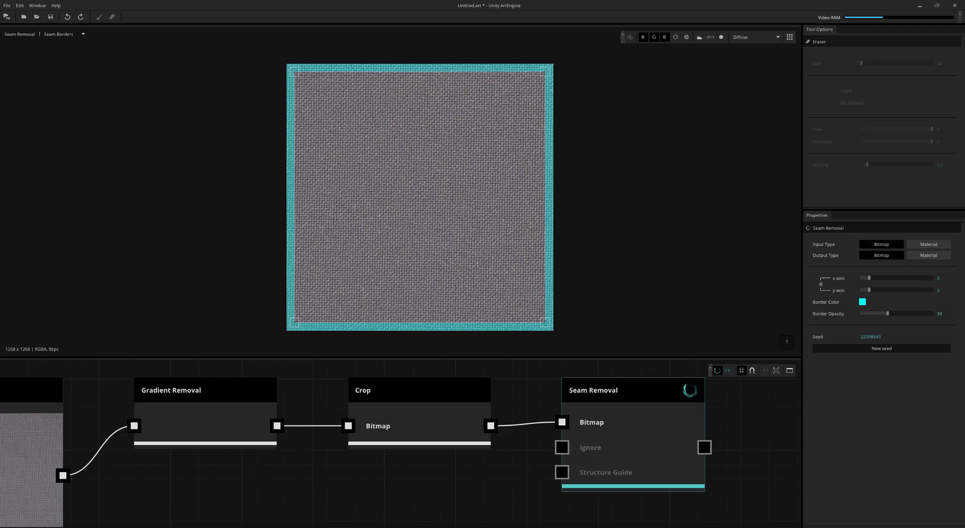
# Examine the Seam Removal output for visible seams, up close and from afar, with the tiled preview on and off.
pyautogui.moveTo(400, 443); pyautogui.dragTo(294, 447, button='middle')
pyautogui.press('t')
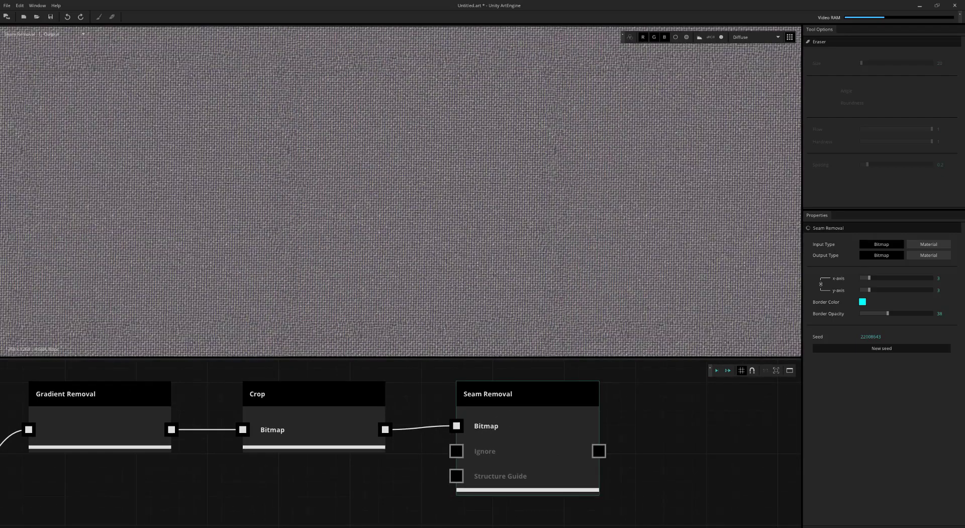
pyautogui.scroll(5, 401, 191)
pyautogui.moveTo(541, 134); pyautogui.dragTo(523, 181, button='middle')
pyautogui.press('t')
pyautogui.scroll(-3, 523, 181)
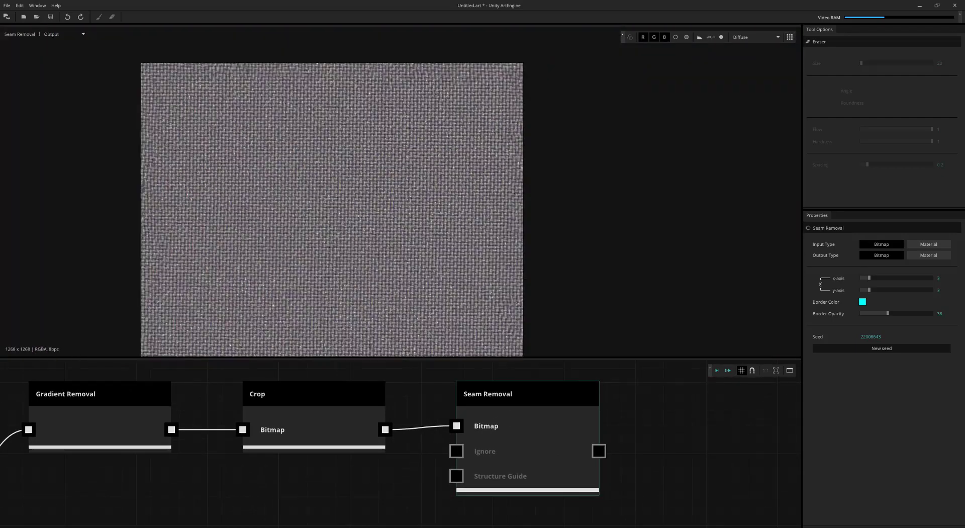
pyautogui.press('t')
pyautogui.scroll(-3, 509, 235)
pyautogui.moveTo(509, 235); pyautogui.dragTo(580, 263, button='middle')
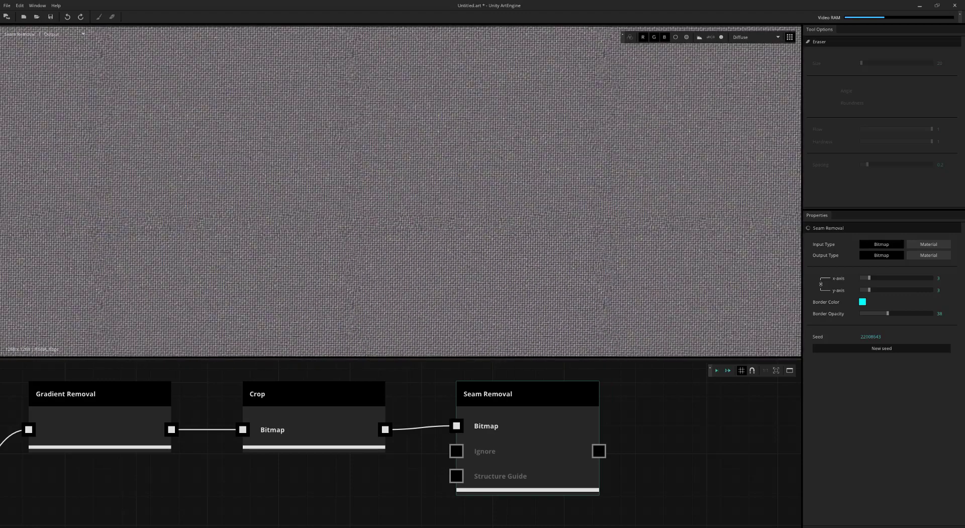
pyautogui.scroll(-2, 400, 191)
pyautogui.press('t')
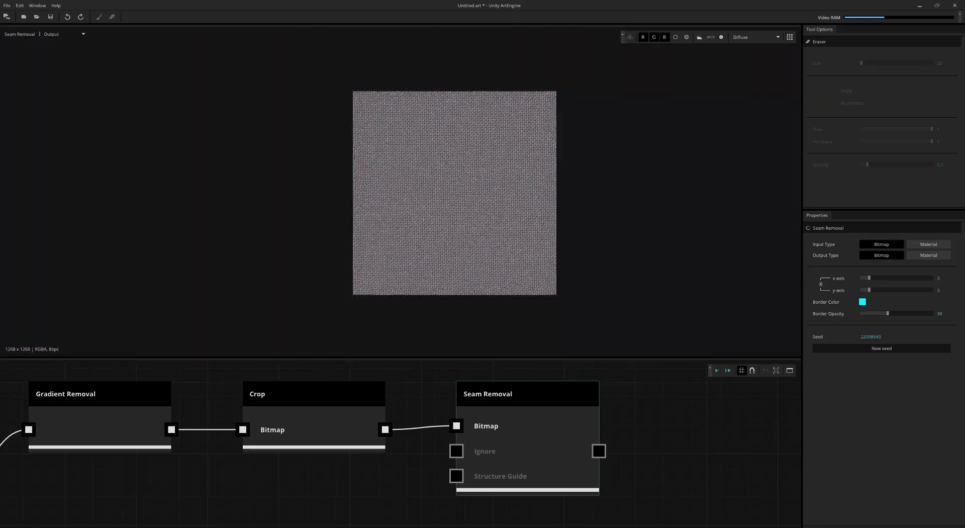
# Add a Levels node after the Seam Removal node.
pyautogui.press('Escape')
pyautogui.click(580, 401)
pyautogui.press('Tab')
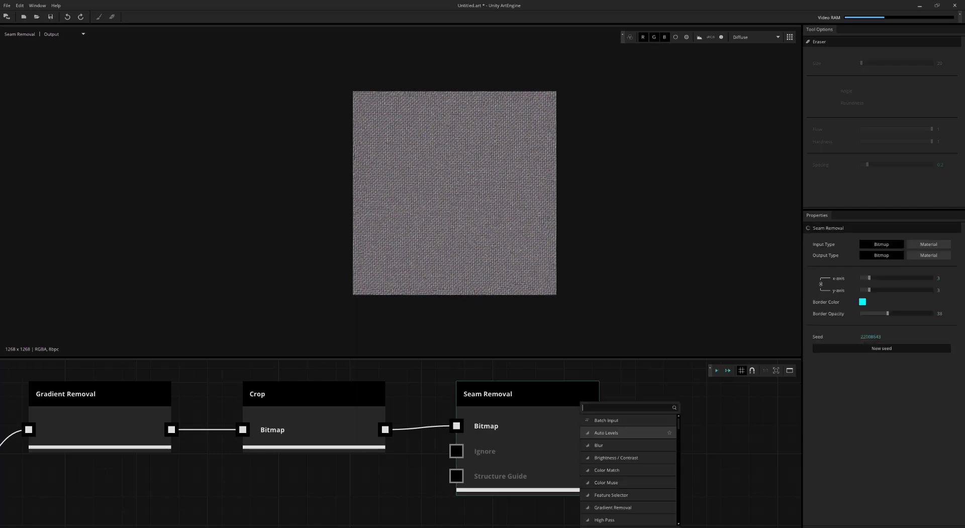
pyautogui.write('levels')
pyautogui.press('Return')
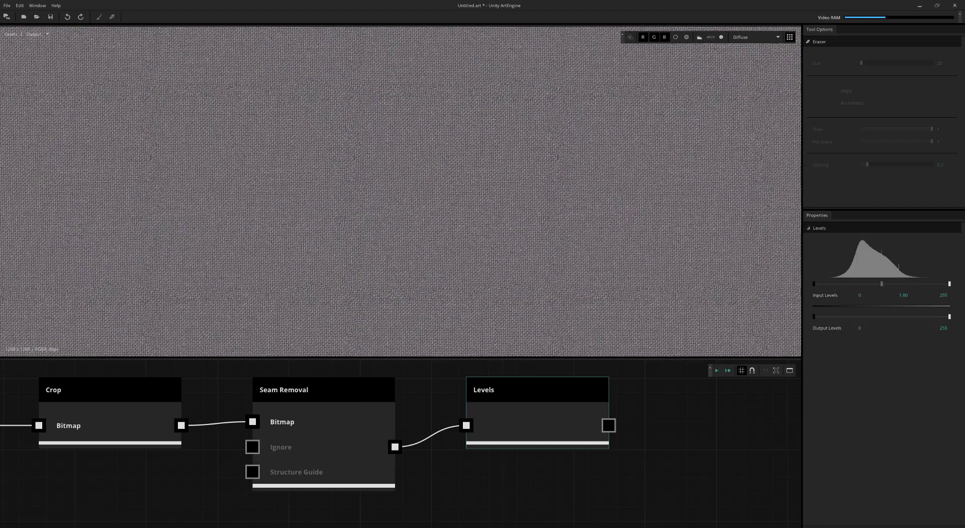
# Raise the contrast in the Levels node by setting its input black level to 101 and white level to 205.
pyautogui.moveTo(814, 283); pyautogui.dragTo(866, 283)
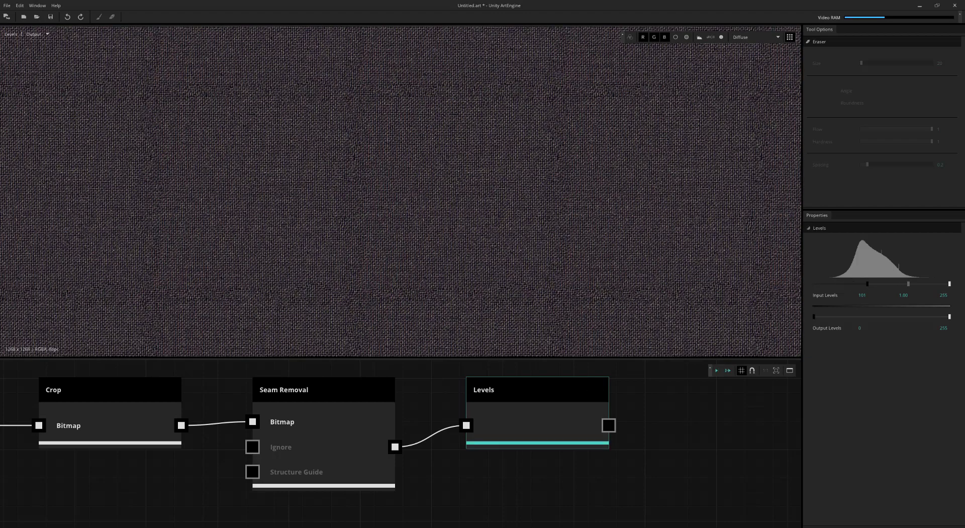
pyautogui.moveTo(949, 283); pyautogui.dragTo(923, 283)
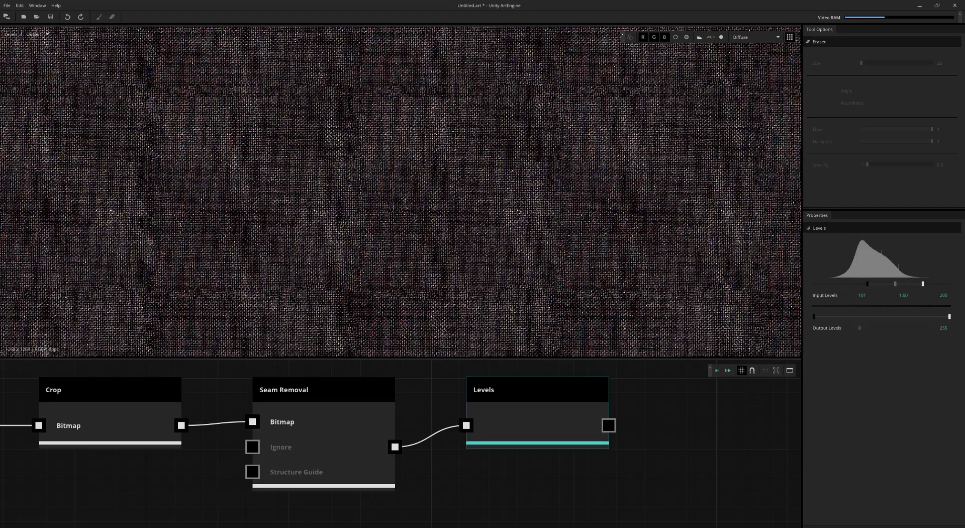
pyautogui.moveTo(400, 191); pyautogui.dragTo(430, 184, button='middle')
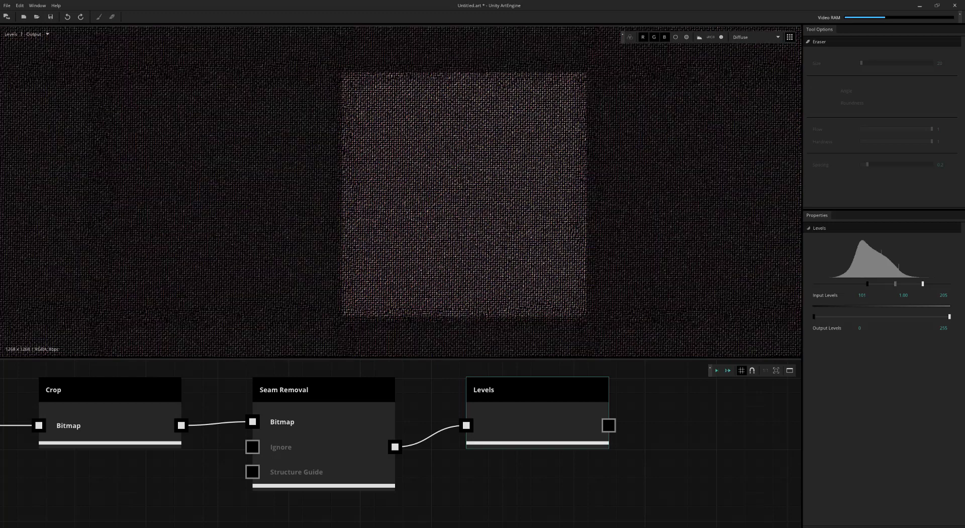
pyautogui.scroll(-3, 524, 409)
pyautogui.moveTo(524, 409); pyautogui.dragTo(577, 397, button='middle')
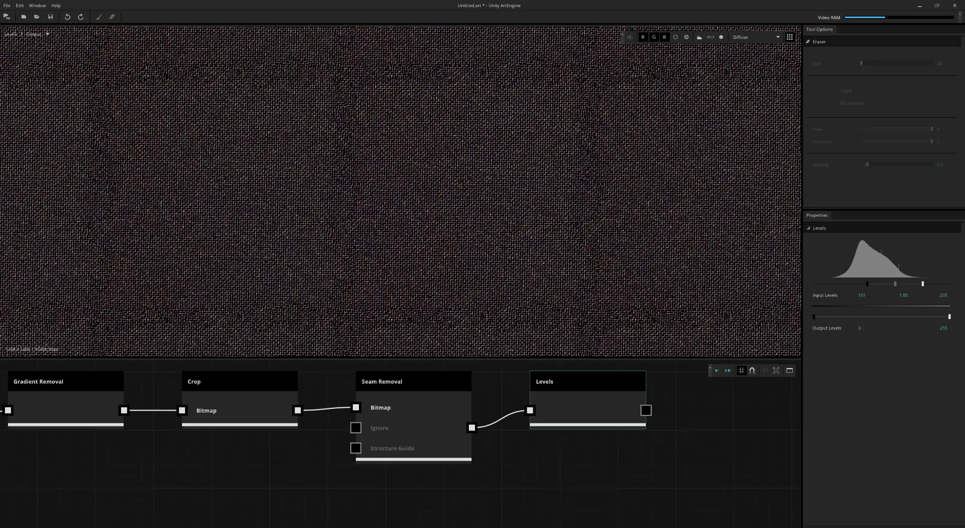
# Add a Mutation (Structure) node above Seam Removal and set its dimensions to 1024 x 1024.
pyautogui.click(413, 381)
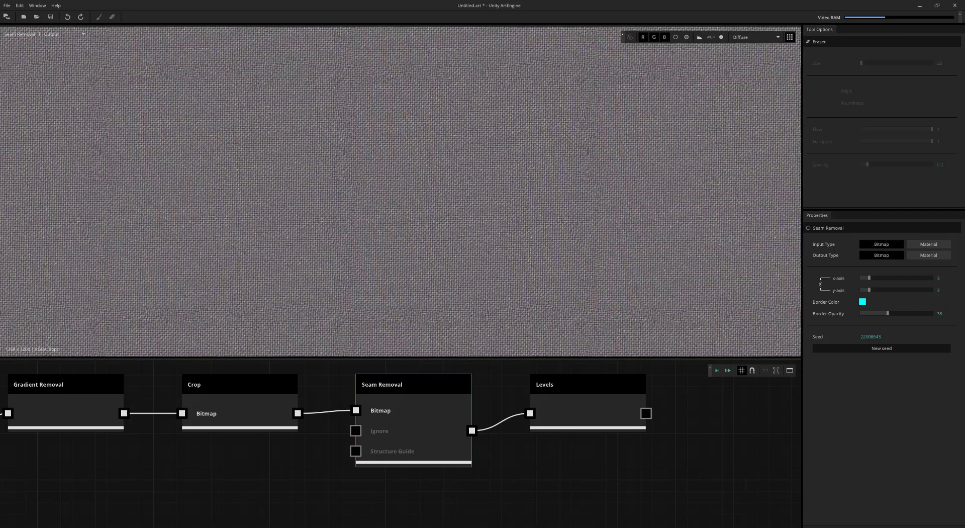
pyautogui.scroll(-3, 455, 442)
pyautogui.moveTo(455, 442); pyautogui.dragTo(485, 518, button='middle')
pyautogui.moveTo(443, 410); pyautogui.dragTo(460, 402, button='middle')
pyautogui.rightClick(459, 402)
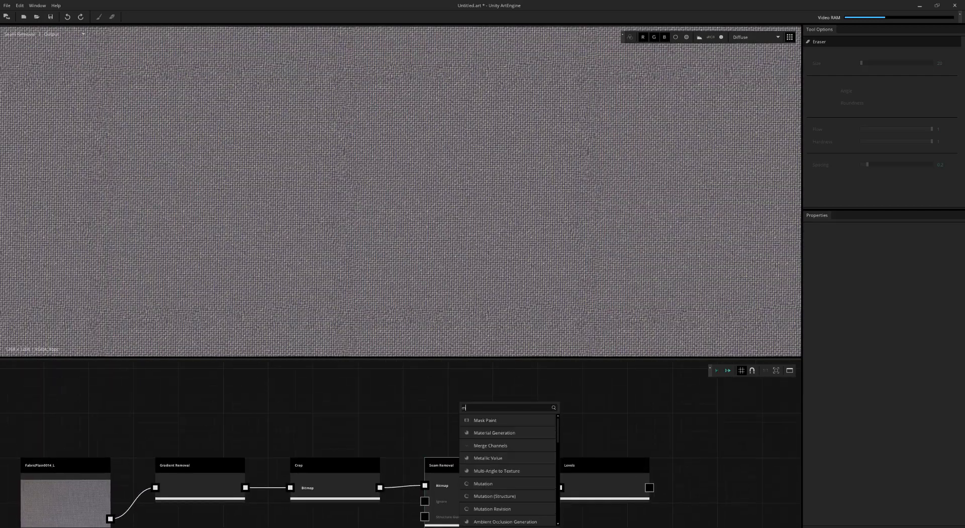
pyautogui.write('mutation')
pyautogui.press('Down')
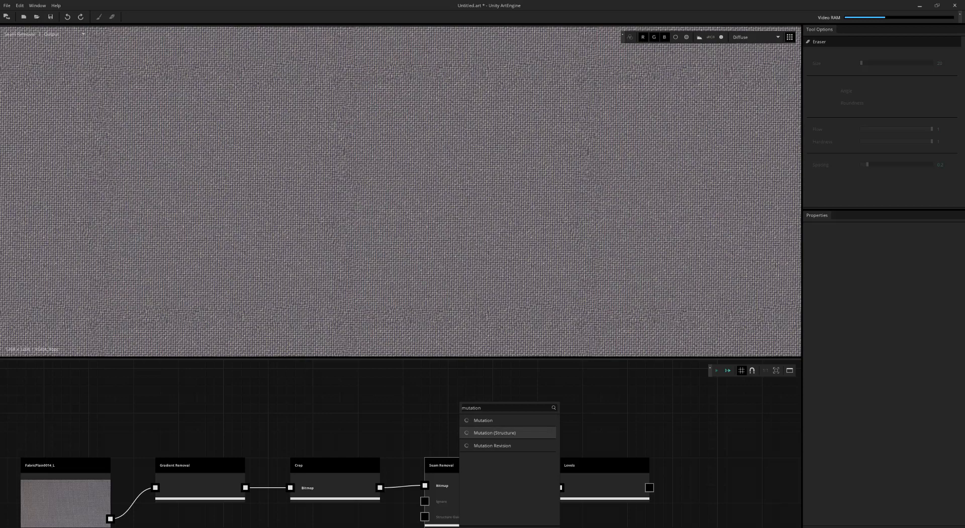
pyautogui.click(494, 433)
pyautogui.moveTo(422, 447); pyautogui.dragTo(421, 418)
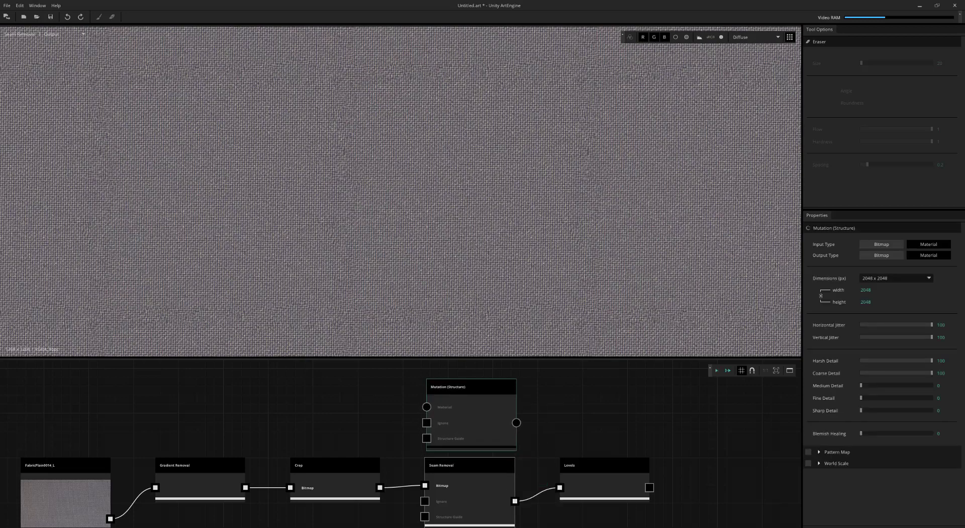
pyautogui.click(894, 278)
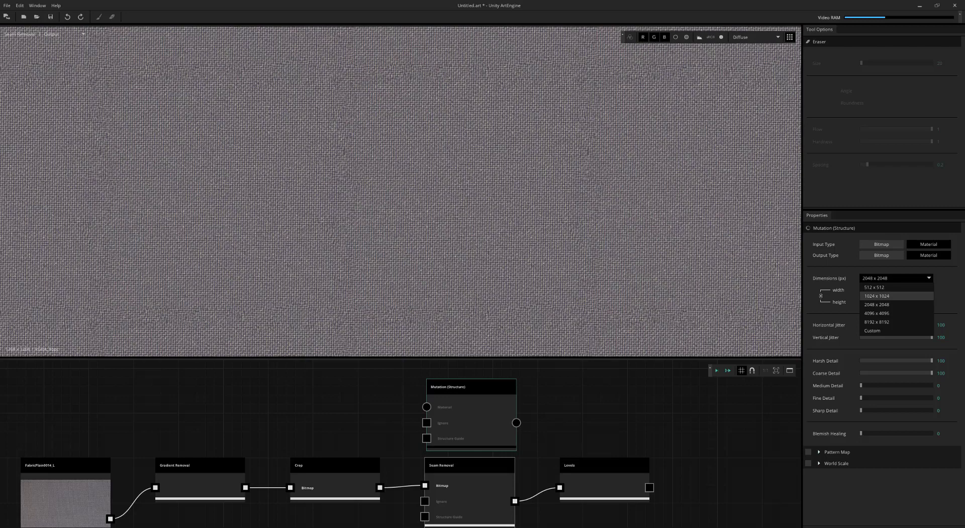
pyautogui.click(877, 295)
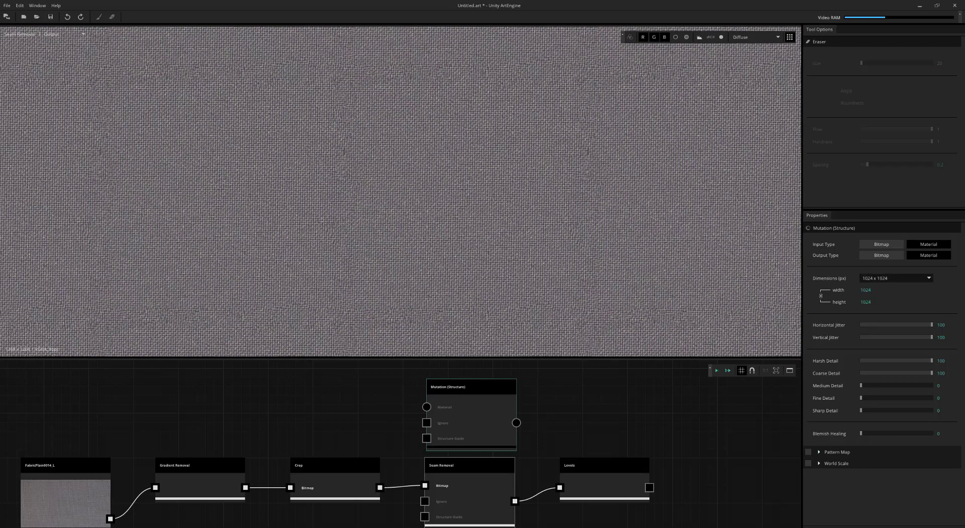
# Connect the Crop output to the Mutation (Structure) node's first input and run the mutation.
pyautogui.moveTo(380, 487); pyautogui.dragTo(427, 406)
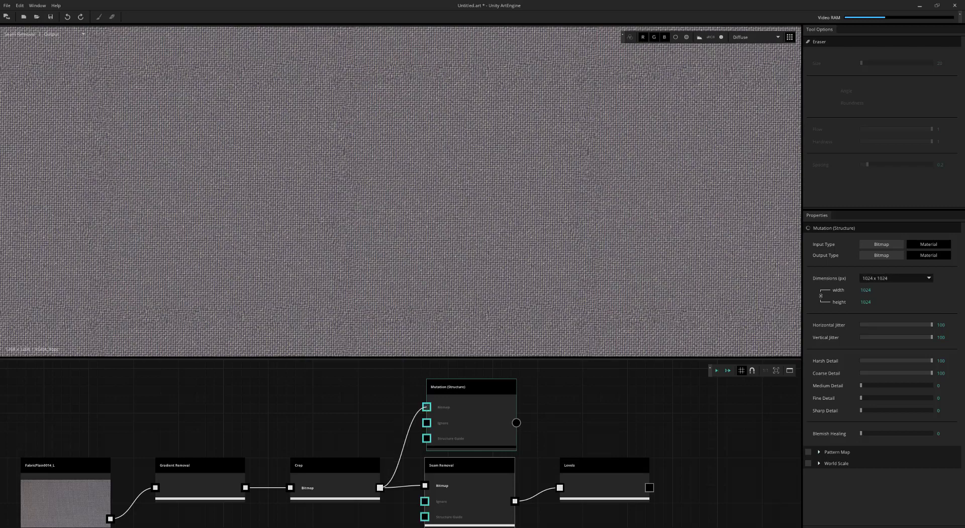
pyautogui.doubleClick(470, 386)
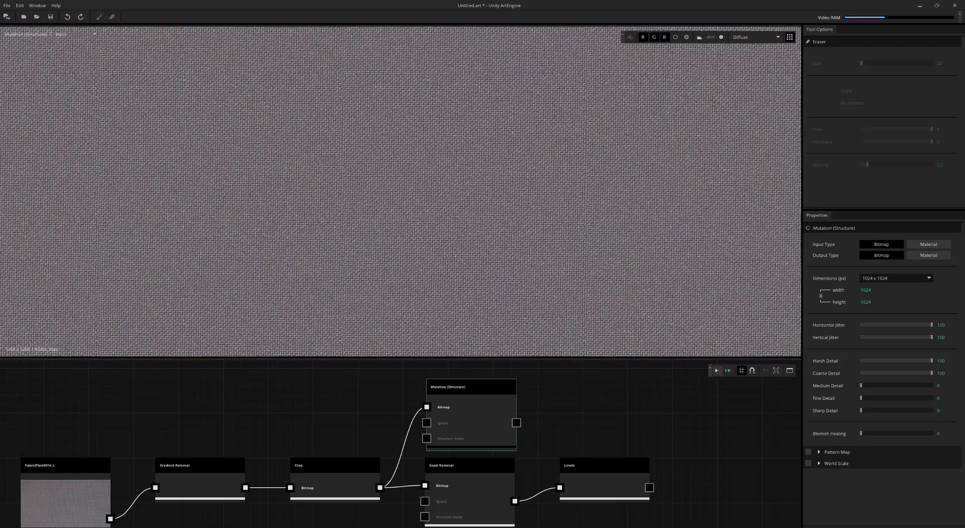
pyautogui.click(717, 370)
# Add a second Levels node and place it beside Mutation (Structure), above the existing Levels node.
pyautogui.press('Tab')
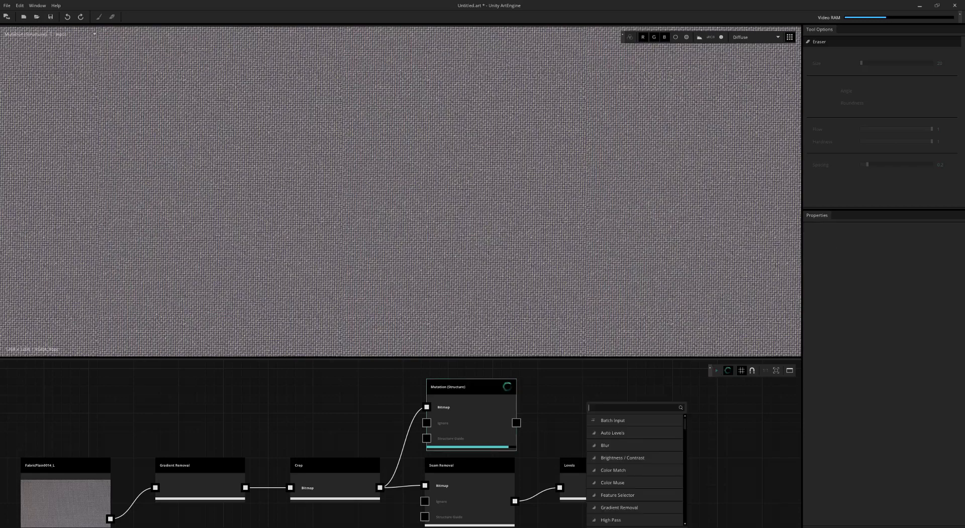
pyautogui.write('levels')
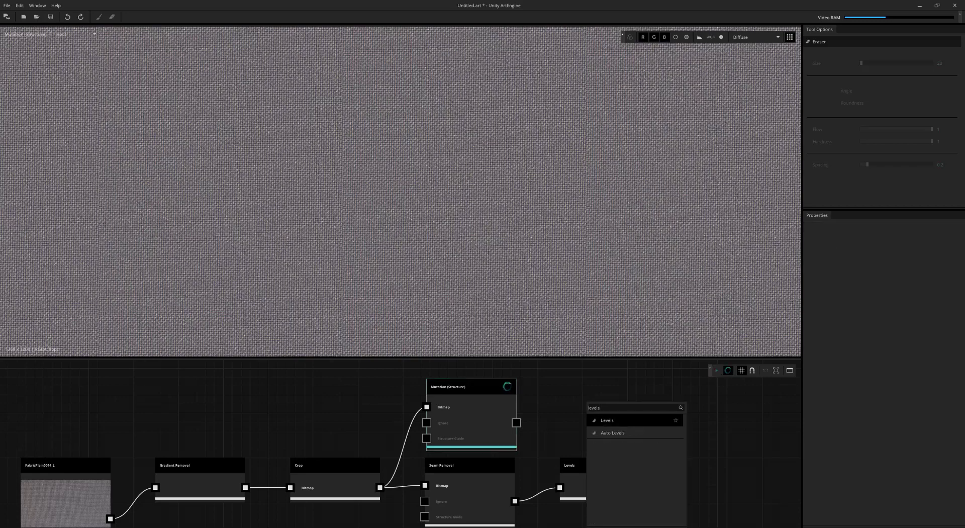
pyautogui.press('Return')
pyautogui.moveTo(621, 423); pyautogui.dragTo(593, 403)
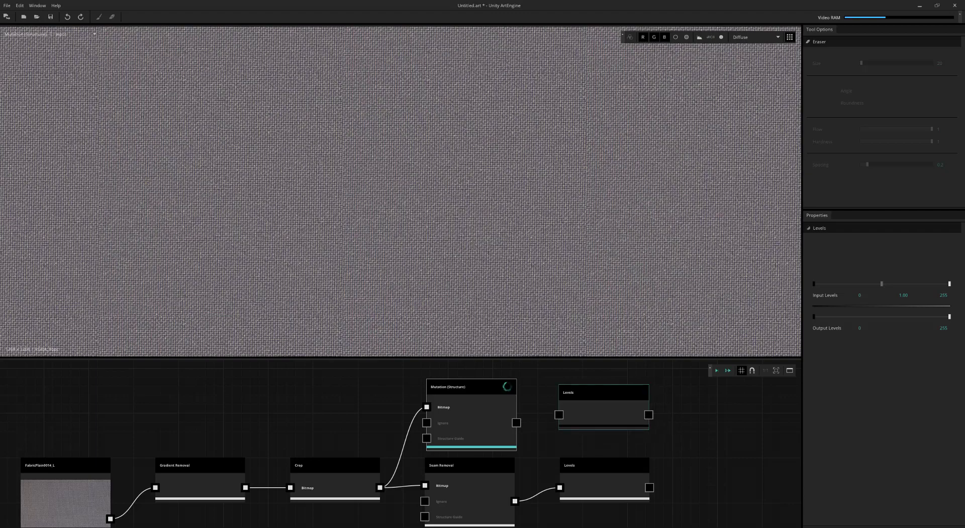
# Connect the Mutation (Structure) output to the input of the unconnected Levels node beside it.
pyautogui.scroll(4, 592, 403)
pyautogui.moveTo(593, 403); pyautogui.dragTo(579, 428, button='middle')
pyautogui.scroll(1, 401, 442)
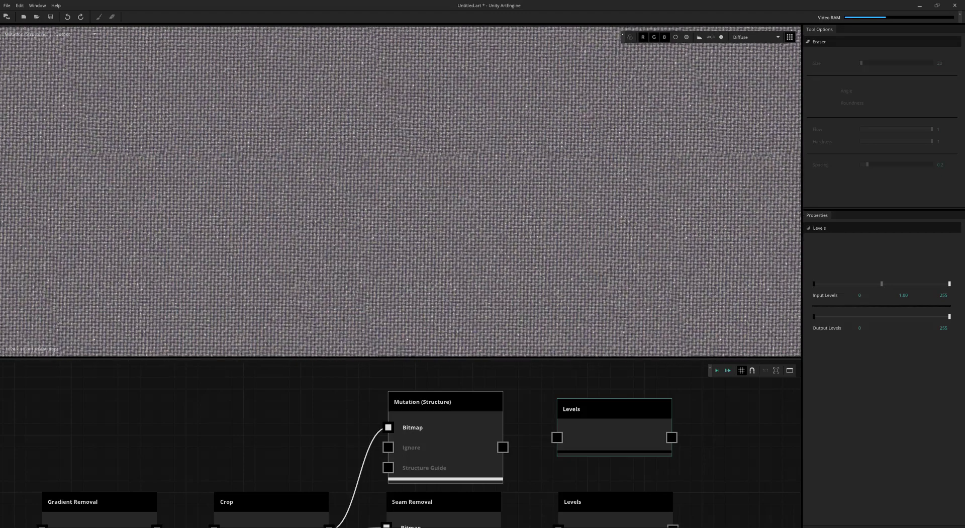
pyautogui.scroll(-3, 401, 191)
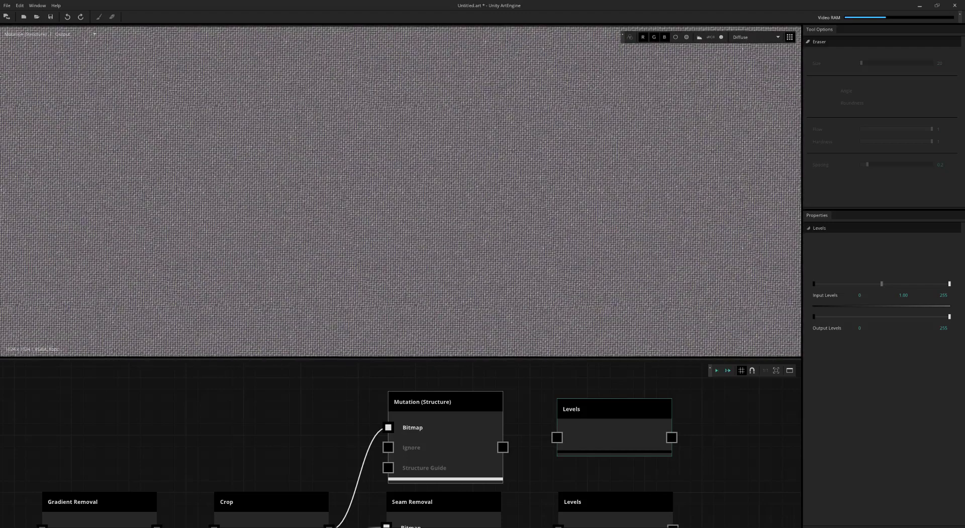
pyautogui.moveTo(503, 447); pyautogui.dragTo(557, 437)
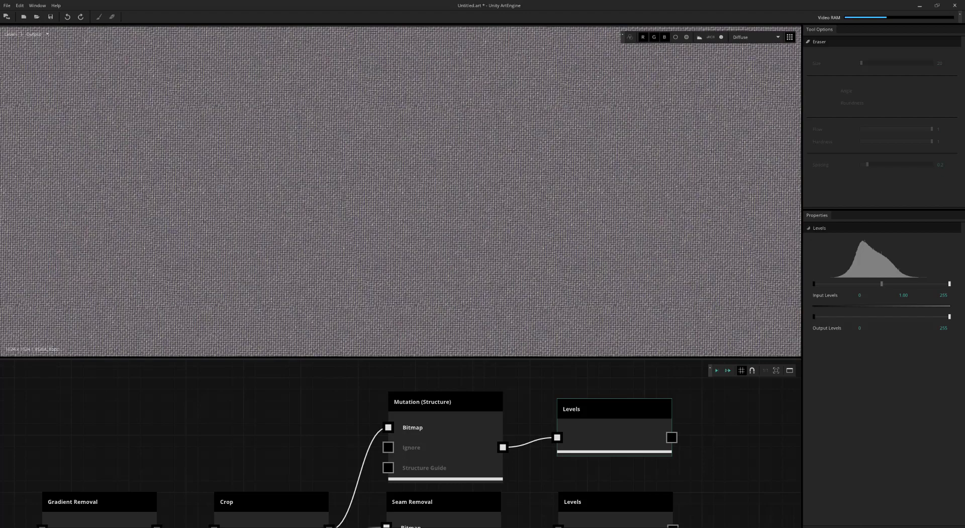
# Set that Levels node's input black level to 116 and white level to 184, and preview the Mutation (Structure) output.
pyautogui.moveTo(814, 284); pyautogui.dragTo(866, 283)
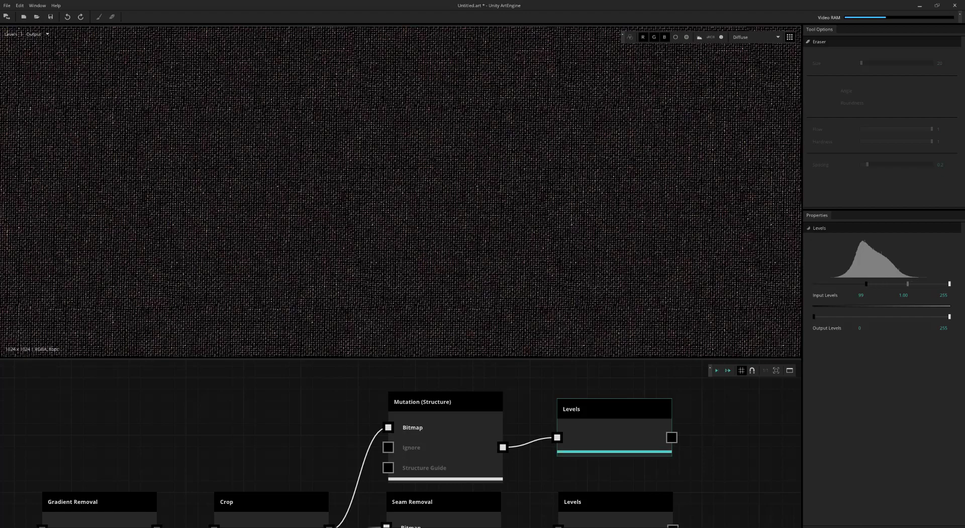
pyautogui.moveTo(949, 284); pyautogui.dragTo(873, 283)
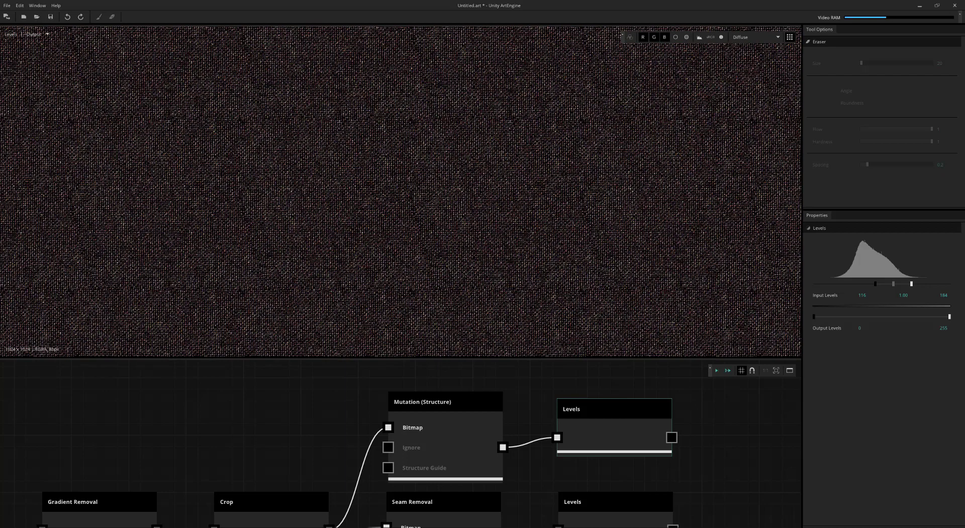
pyautogui.doubleClick(614, 501)
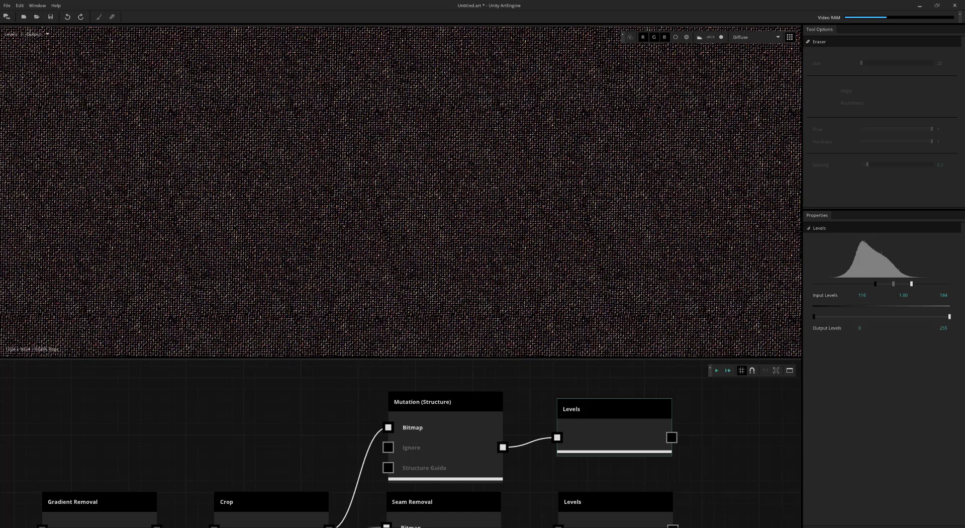
pyautogui.doubleClick(445, 402)
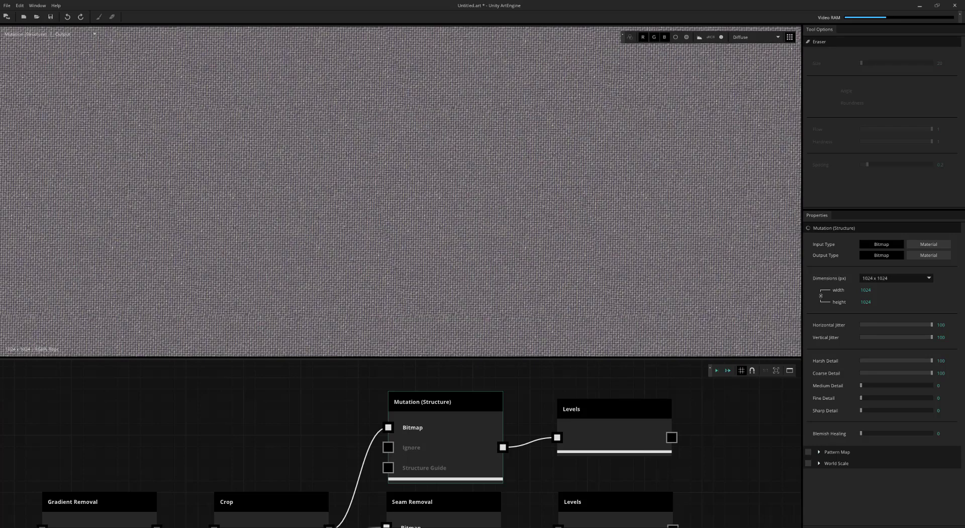
# Add a second Mutation (Structure) node and place it above the existing one.
pyautogui.scroll(-6, 534, 427)
pyautogui.moveTo(533, 427); pyautogui.dragTo(587, 449, button='middle')
pyautogui.scroll(-1, 561, 424)
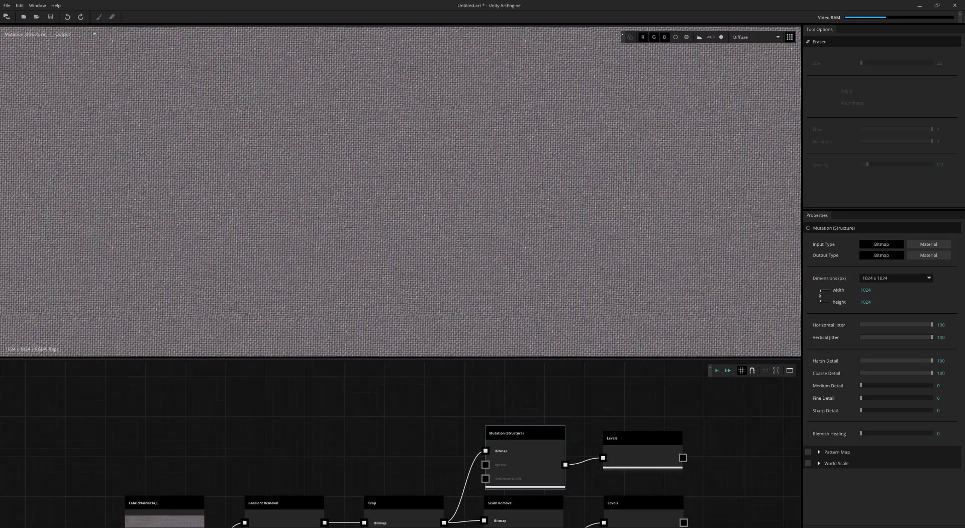
pyautogui.click(587, 448)
pyautogui.press('Tab')
pyautogui.write('mutation')
pyautogui.press('Down')
pyautogui.press('Down')
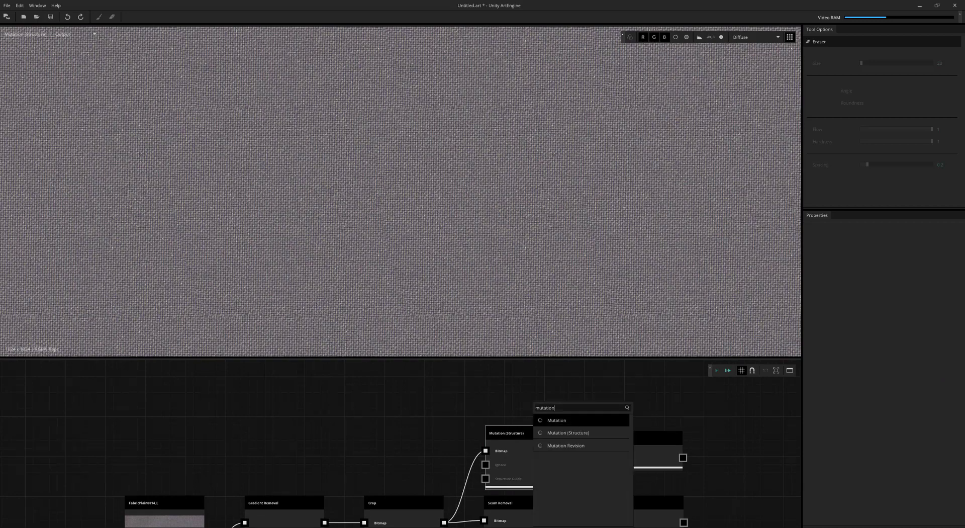
pyautogui.press('Return')
pyautogui.moveTo(572, 411); pyautogui.dragTo(532, 365)
# Set the new Mutation (Structure) node's dimensions to 1024 x 1024 and connect the Crop output to its first input.
pyautogui.click(896, 278)
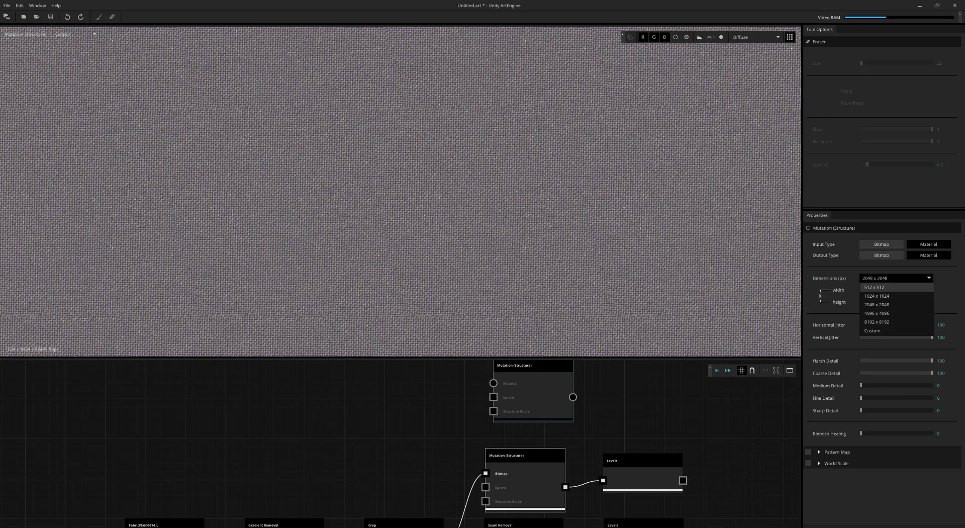
pyautogui.click(895, 296)
pyautogui.scroll(-1, 564, 405)
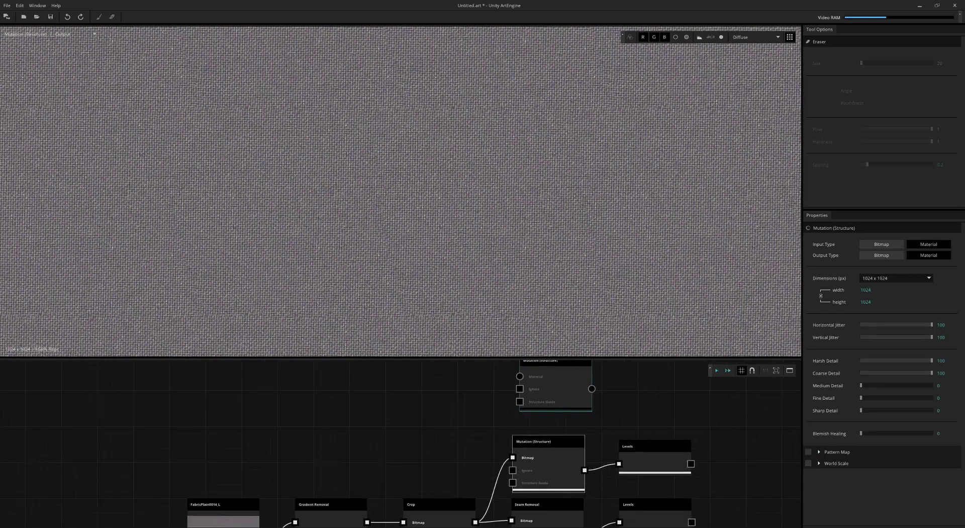
pyautogui.moveTo(475, 522); pyautogui.dragTo(520, 376)
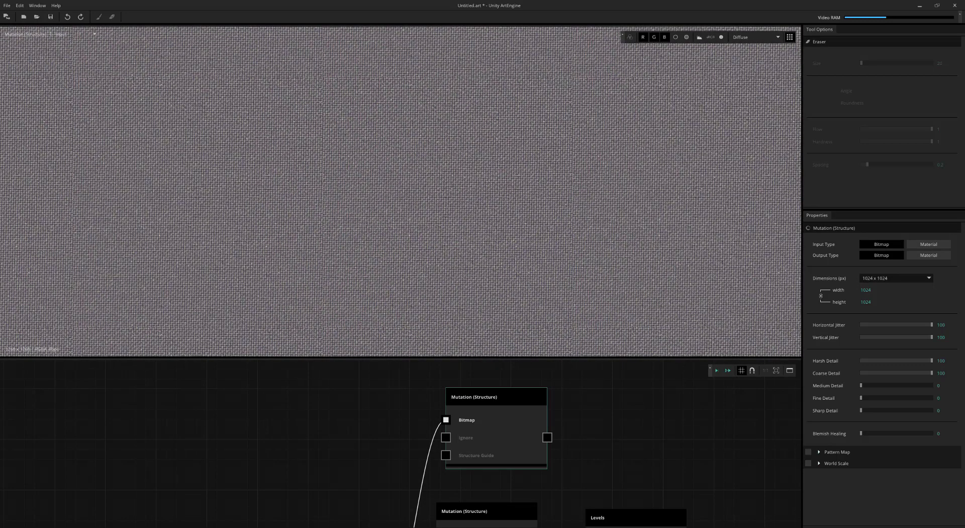
# Enable Pattern Map on the new Mutation (Structure) node and run Patch Detection with the Patch pattern type.
pyautogui.click(808, 452)
pyautogui.scroll(-2, 881, 374)
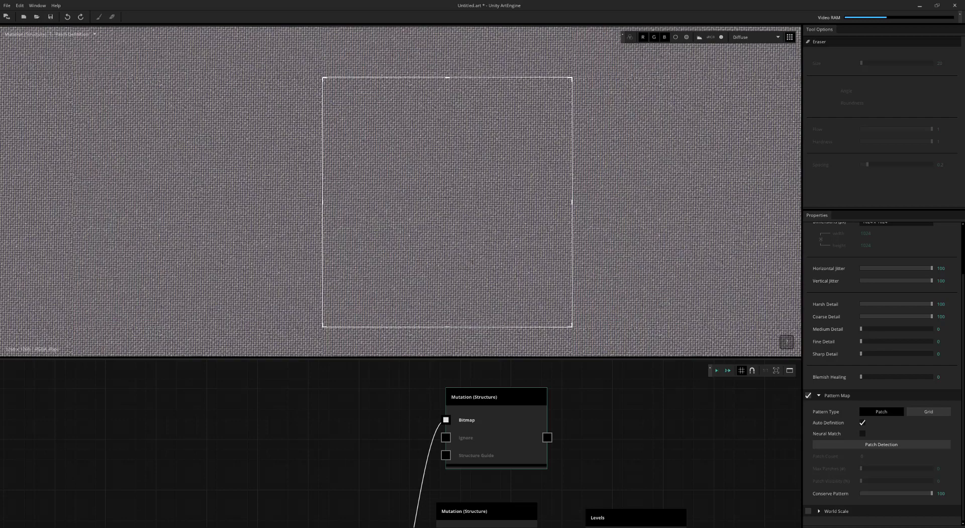
pyautogui.click(881, 443)
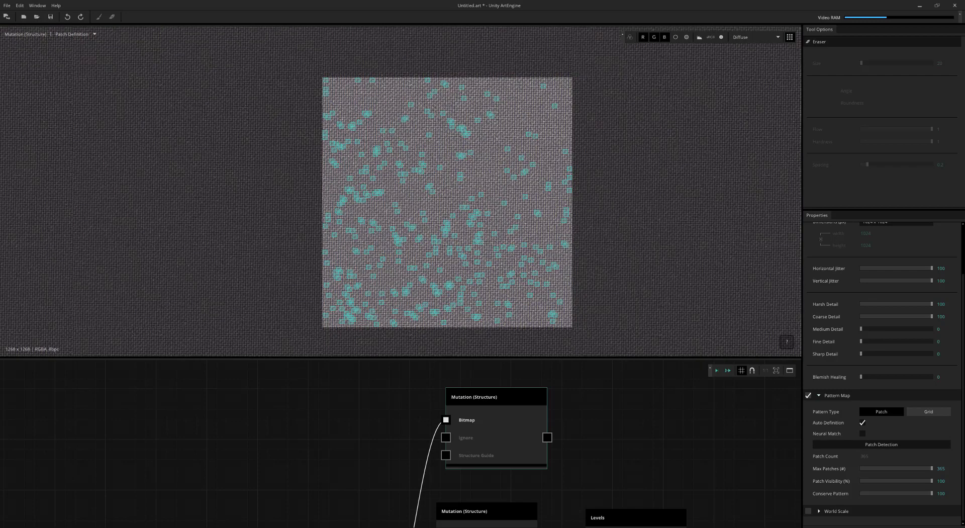
# Check the detected patches on the fabric and execute the graph up to the new Mutation (Structure) node.
pyautogui.scroll(8, 451, 218)
pyautogui.scroll(-5, 455, 219)
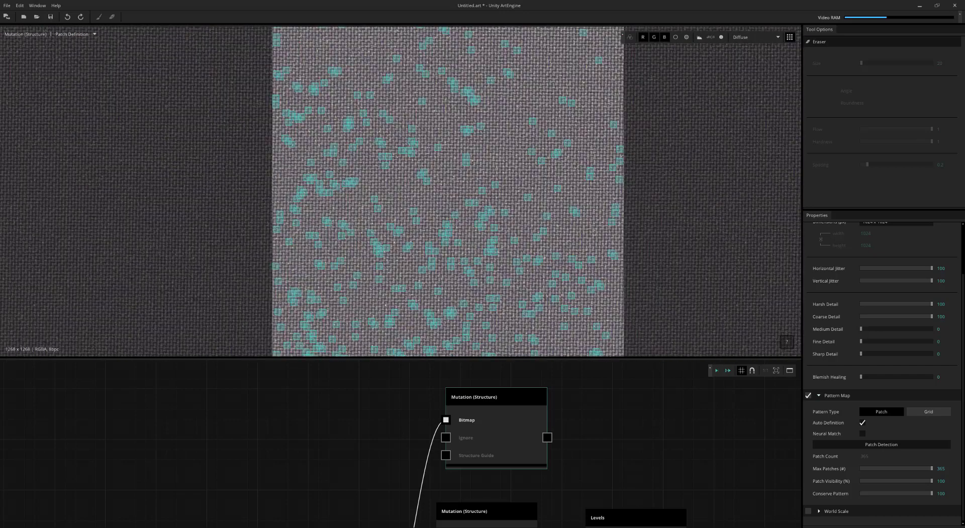
pyautogui.scroll(-1, 456, 210)
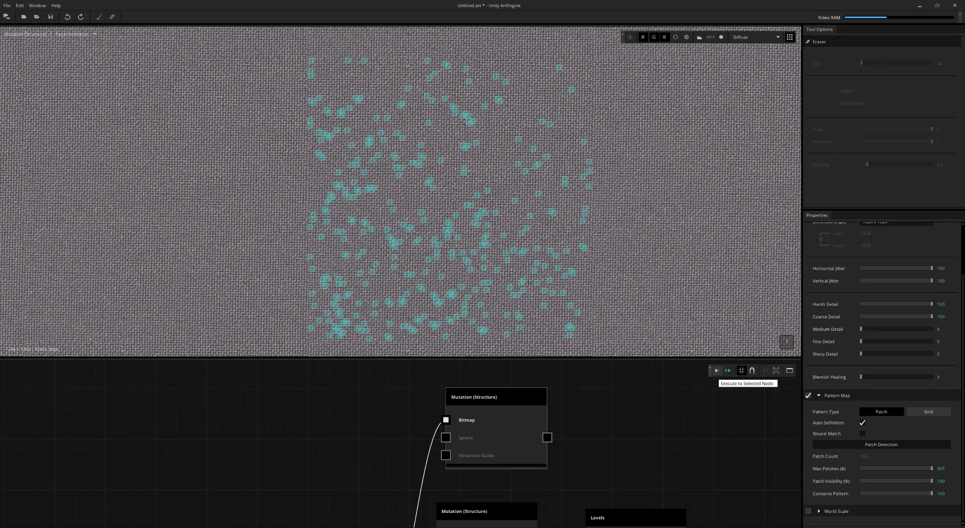
pyautogui.click(717, 371)
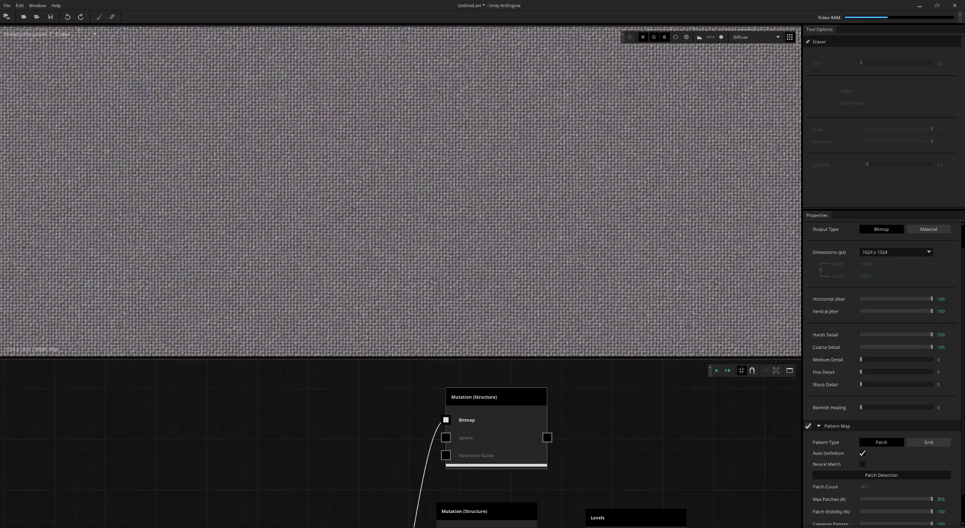
pyautogui.scroll(-4, 401, 191)
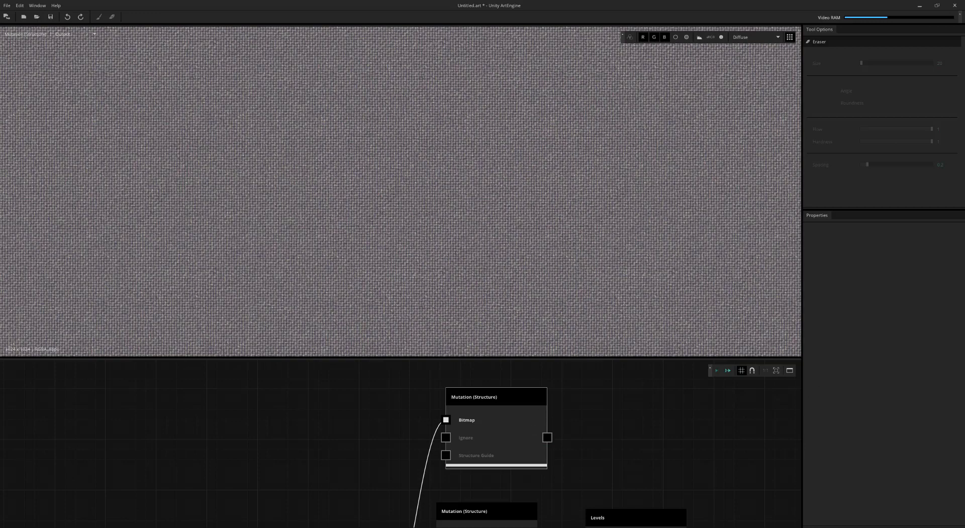
# Add a Levels node fed by the new Mutation (Structure) node and set its input black level to 104 and white level to 199.
pyautogui.press('Tab')
pyautogui.write('lev')
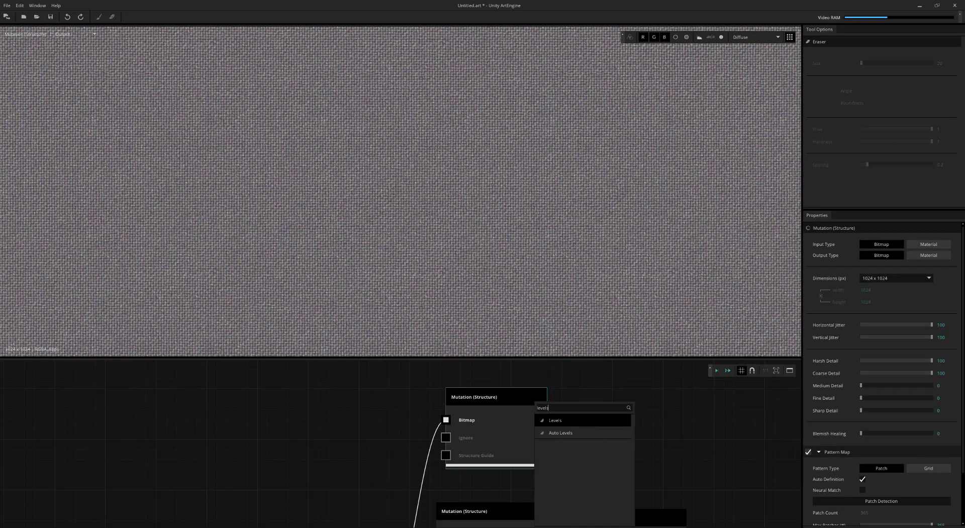
pyautogui.press('Return')
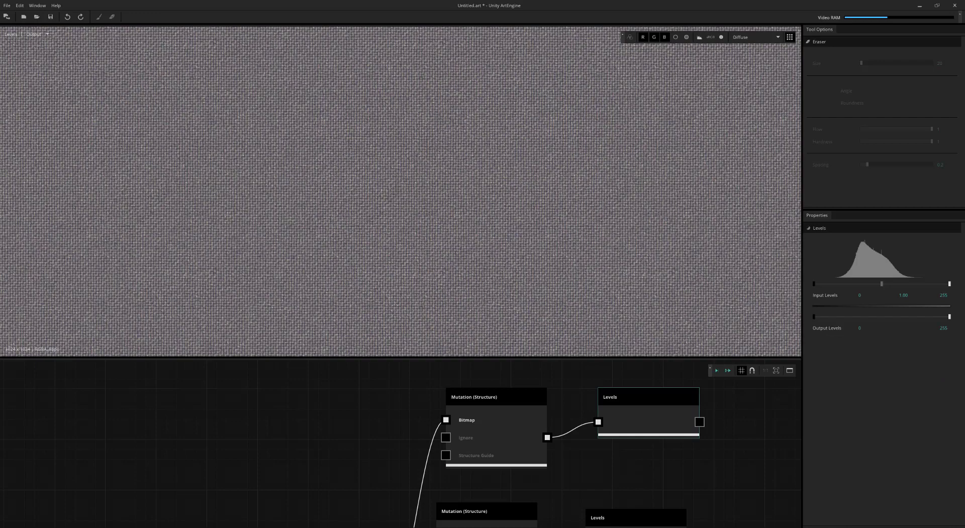
pyautogui.moveTo(814, 284); pyautogui.dragTo(869, 283)
pyautogui.moveTo(950, 284); pyautogui.dragTo(919, 283)
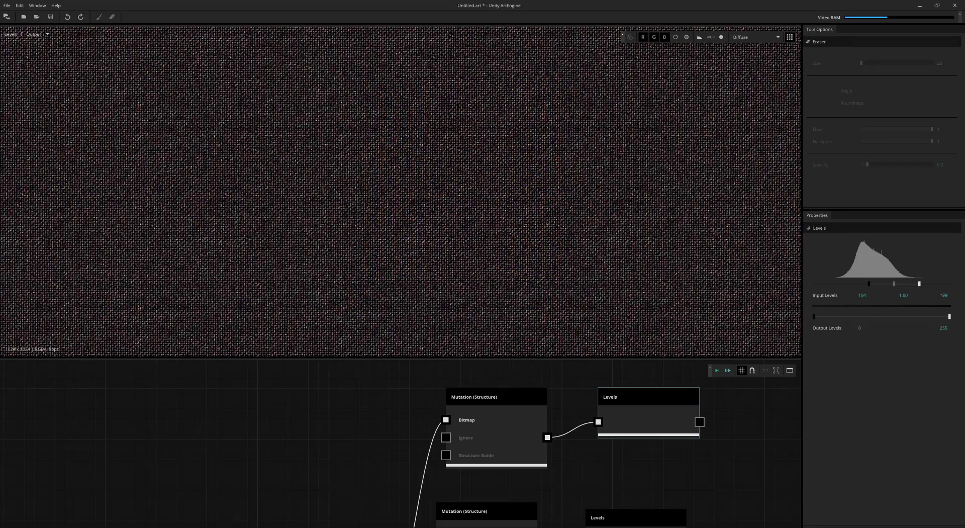
# Compare the outputs of the other Levels nodes, and review the upper Mutation (Structure) node's result and Pattern Map settings.
pyautogui.moveTo(568, 483); pyautogui.dragTo(568, 435, button='middle')
pyautogui.click(635, 469)
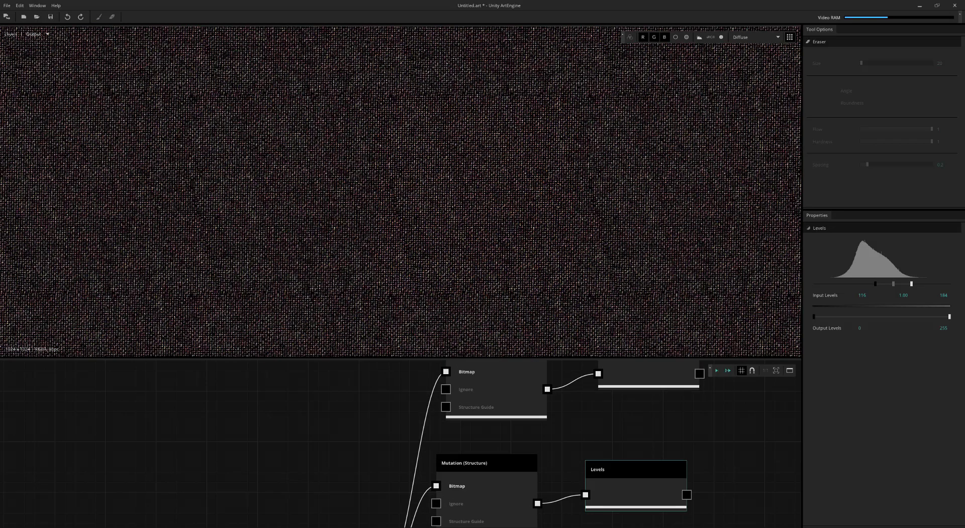
pyautogui.moveTo(567, 482); pyautogui.dragTo(562, 370, button='middle')
pyautogui.click(630, 454)
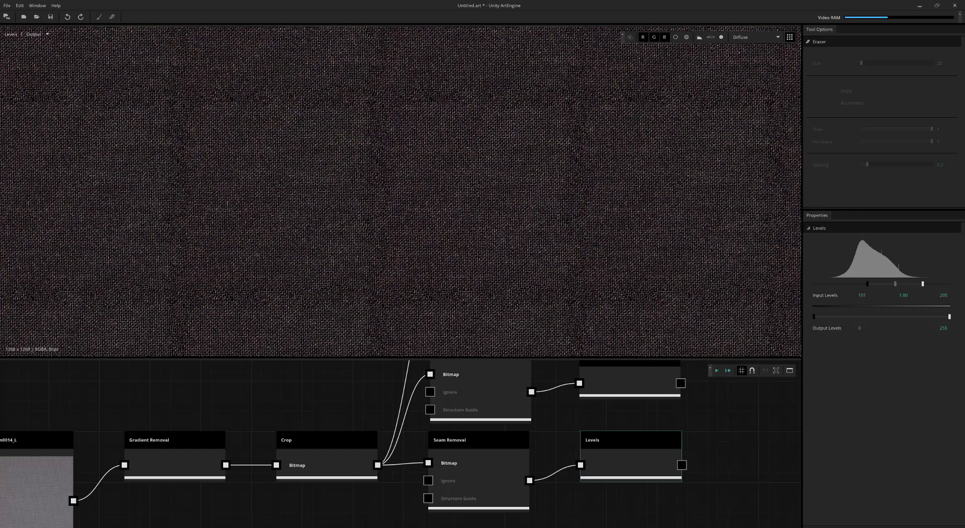
pyautogui.scroll(-2, 618, 411)
pyautogui.moveTo(618, 411); pyautogui.dragTo(636, 502, button='middle')
pyautogui.click(532, 397)
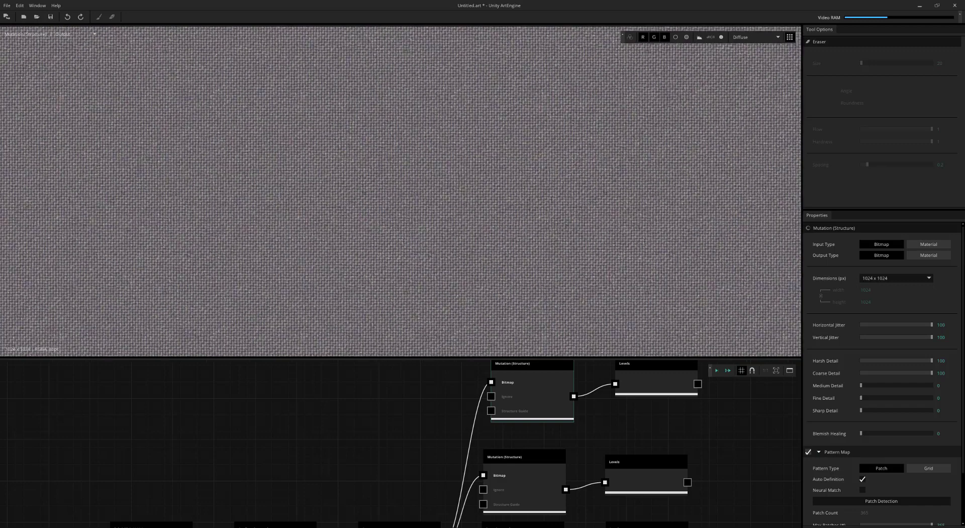
pyautogui.moveTo(531, 397); pyautogui.dragTo(527, 418, button='middle')
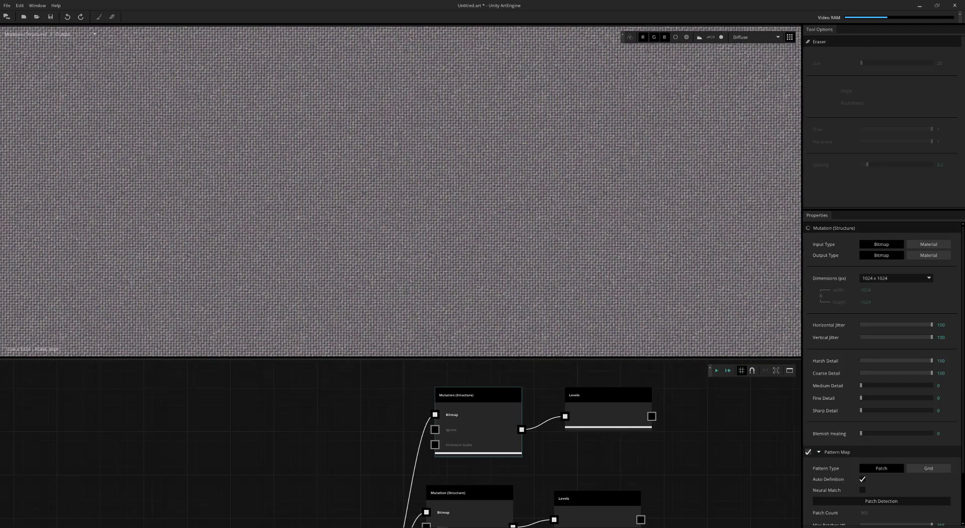
pyautogui.scroll(-2, 884, 373)
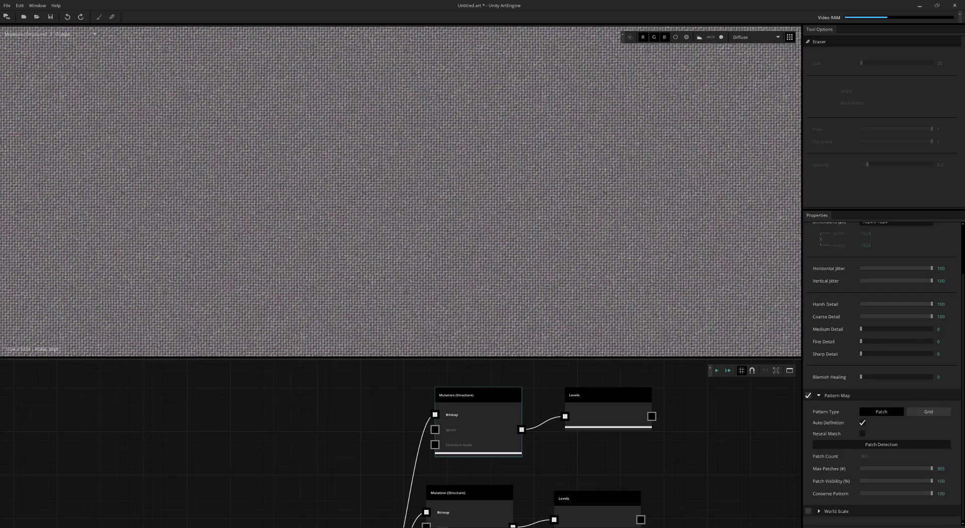
pyautogui.scroll(4, 409, 180)
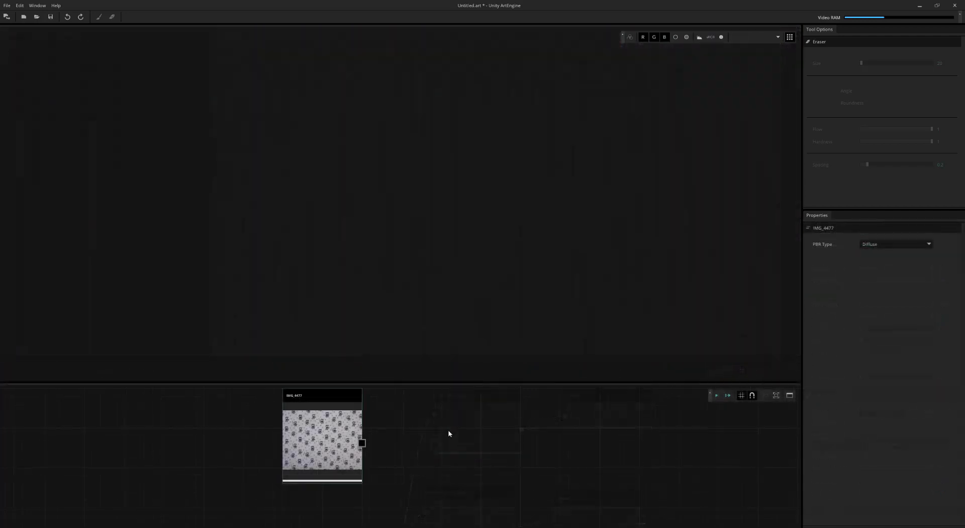
# Add a Gradient Removal node fed by the IMG_4477 ninja fabric image, previewing both the source image and the node's output.
pyautogui.click(536, 455)
pyautogui.moveTo(341, 459); pyautogui.dragTo(369, 294)
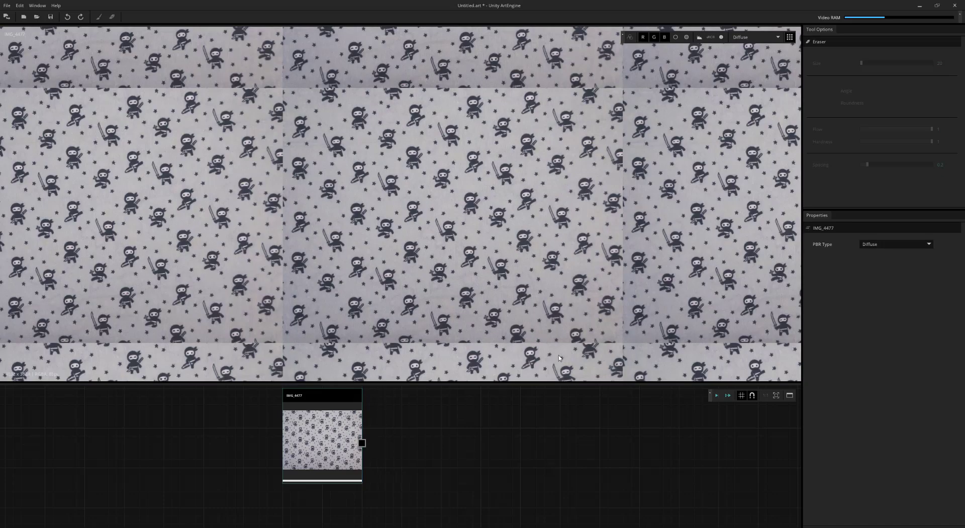
pyautogui.rightClick(424, 433)
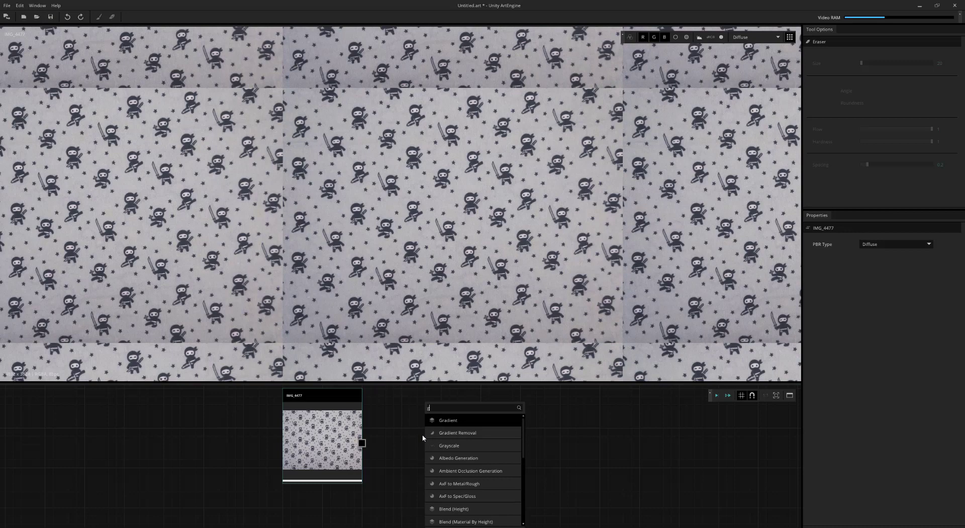
pyautogui.write('grad')
pyautogui.click(440, 432)
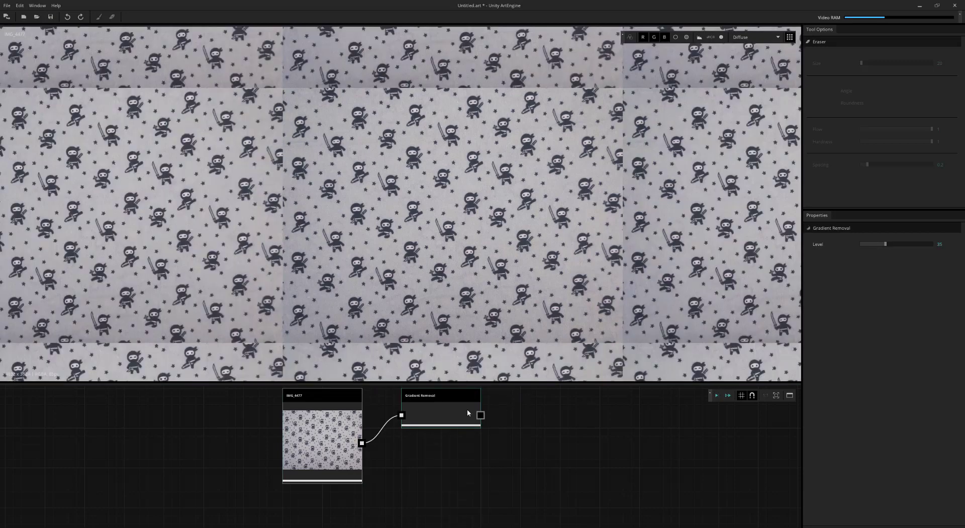
pyautogui.moveTo(467, 409); pyautogui.dragTo(455, 257)
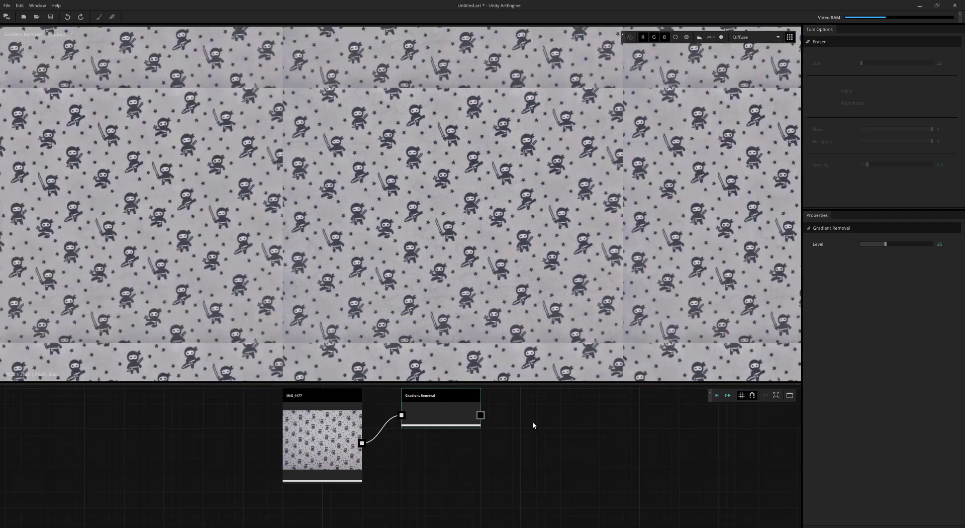
# Add a Mutation (Structure) node connected to the Gradient Removal output.
pyautogui.moveTo(533, 424); pyautogui.dragTo(525, 442, button='middle')
pyautogui.scroll(1, 524, 441)
pyautogui.rightClick(436, 434)
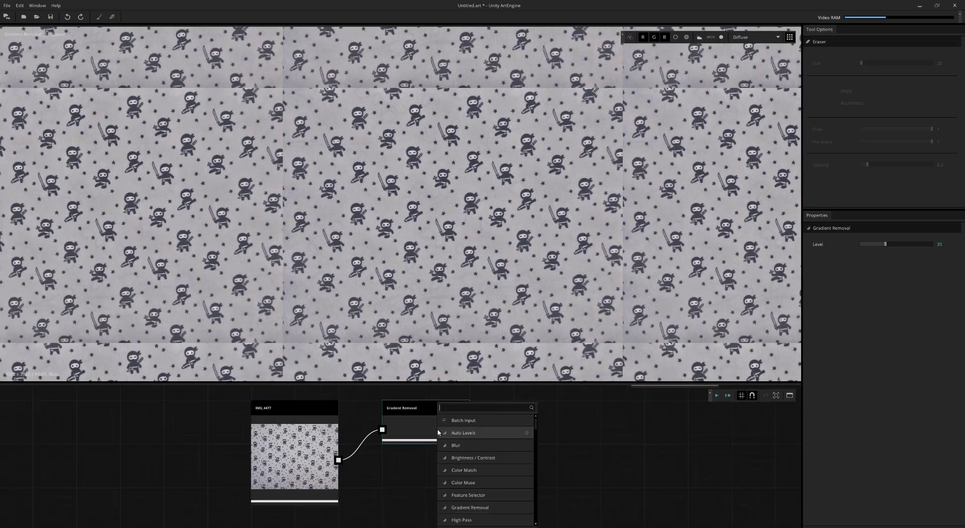
pyautogui.write('mu')
pyautogui.click(472, 445)
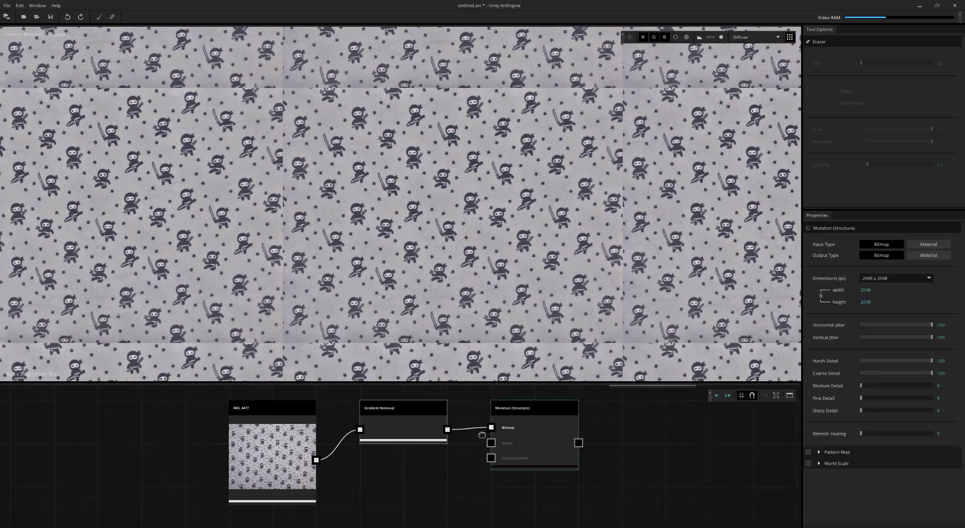
# Set the Mutation (Structure) node's dimensions to 4096 x 4096 and enable its Pattern Map.
pyautogui.click(889, 278)
pyautogui.click(884, 313)
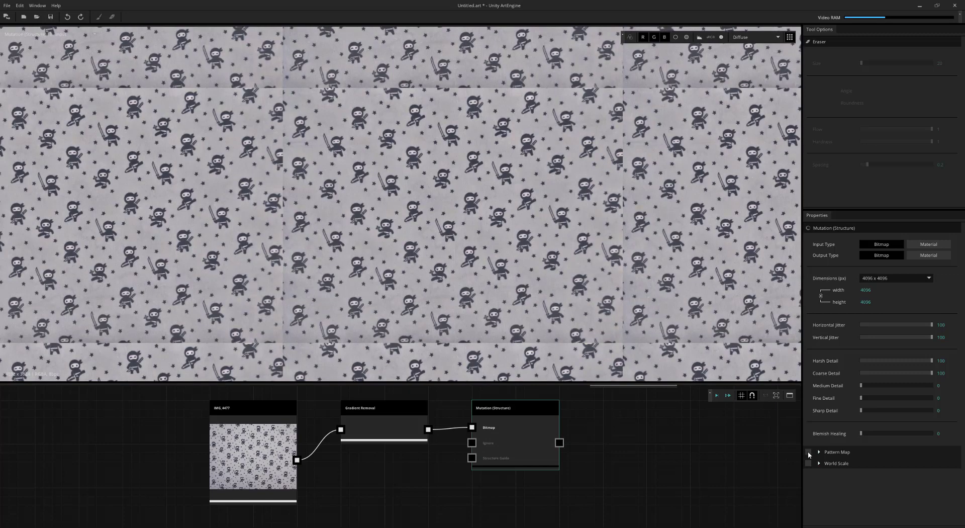
pyautogui.click(807, 452)
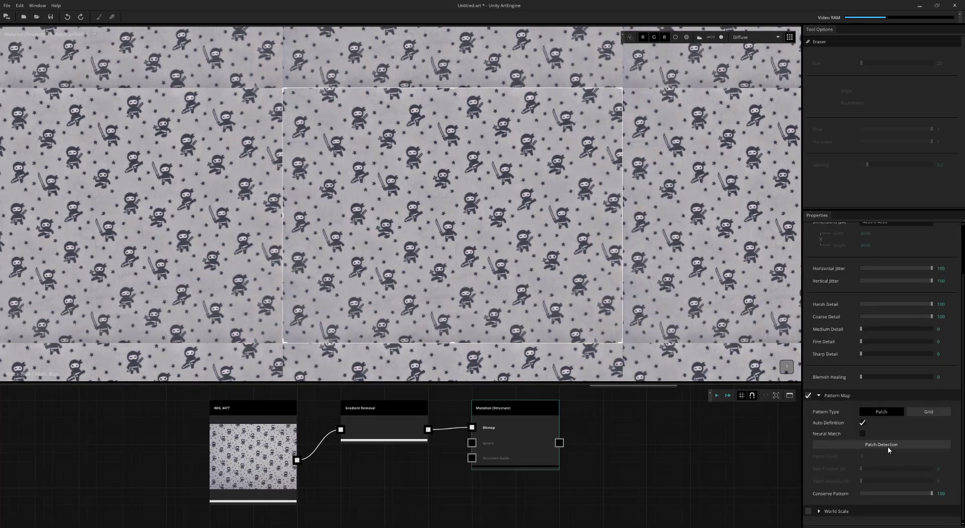
# Try to detect repeating patches on the ninja fabric with Auto Definition on and Neural Match off.
pyautogui.click(889, 445)
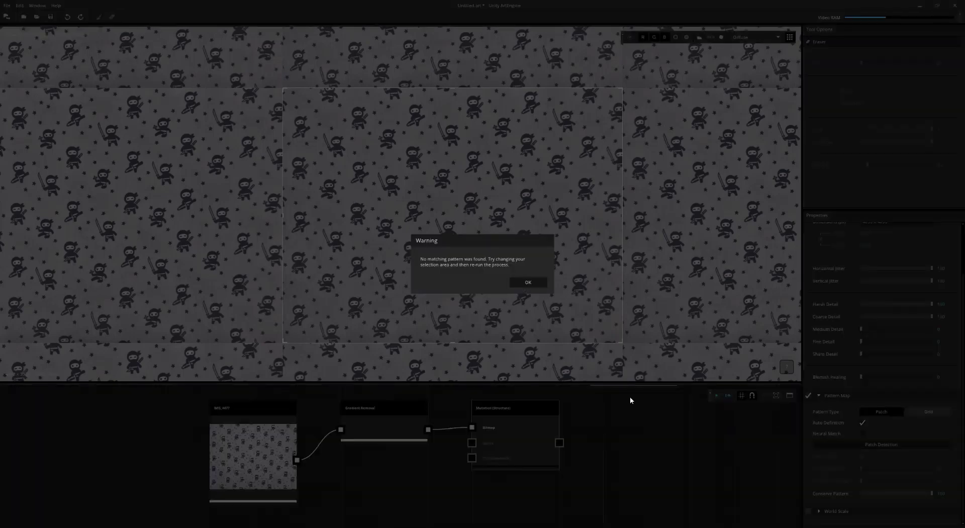
pyautogui.moveTo(464, 243); pyautogui.dragTo(496, 232)
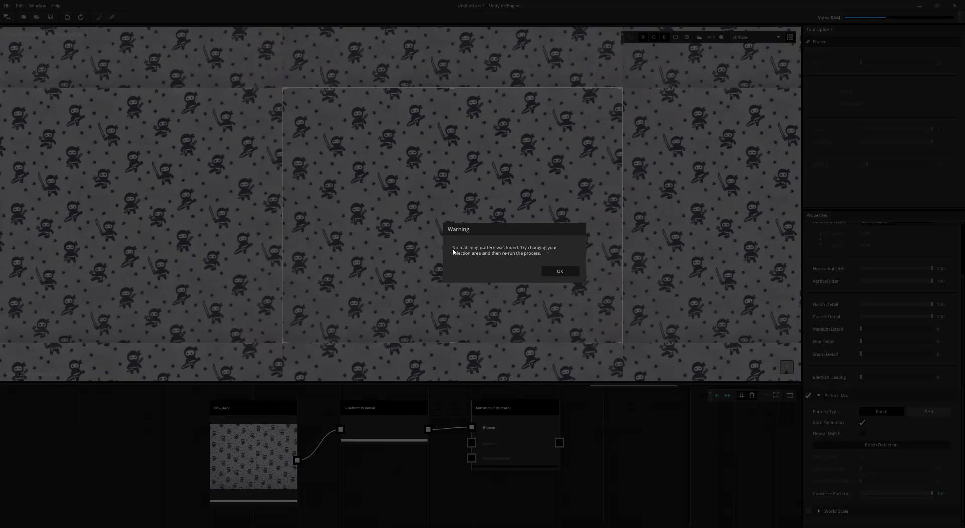
pyautogui.click(559, 270)
pyautogui.scroll(1, 566, 309)
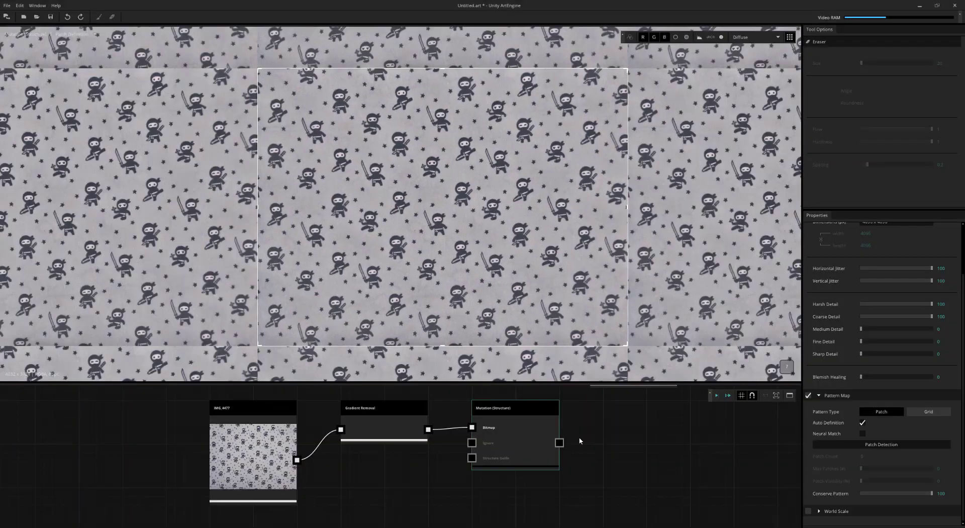
pyautogui.scroll(2, 578, 443)
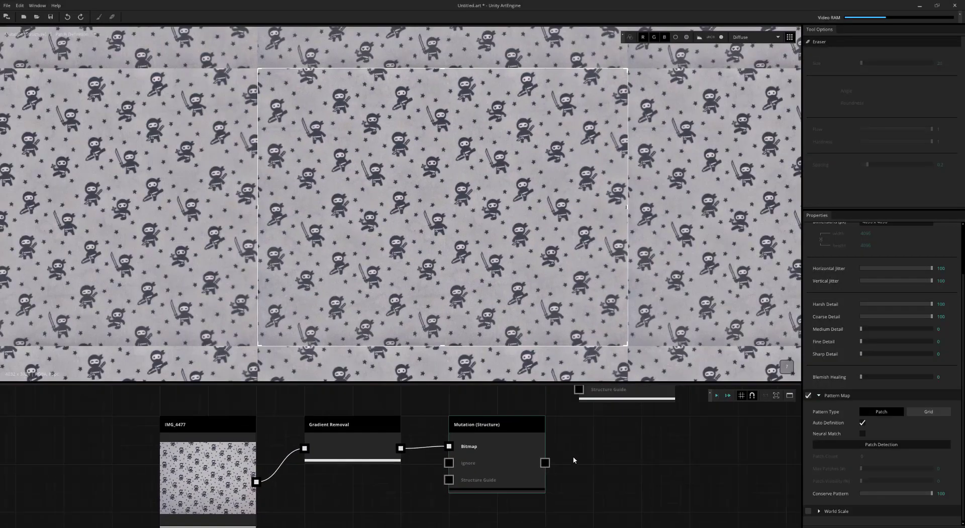
# Enable Neural Match in the Pattern Map and run patch detection on the ninja fabric.
pyautogui.click(862, 433)
pyautogui.scroll(2, 715, 447)
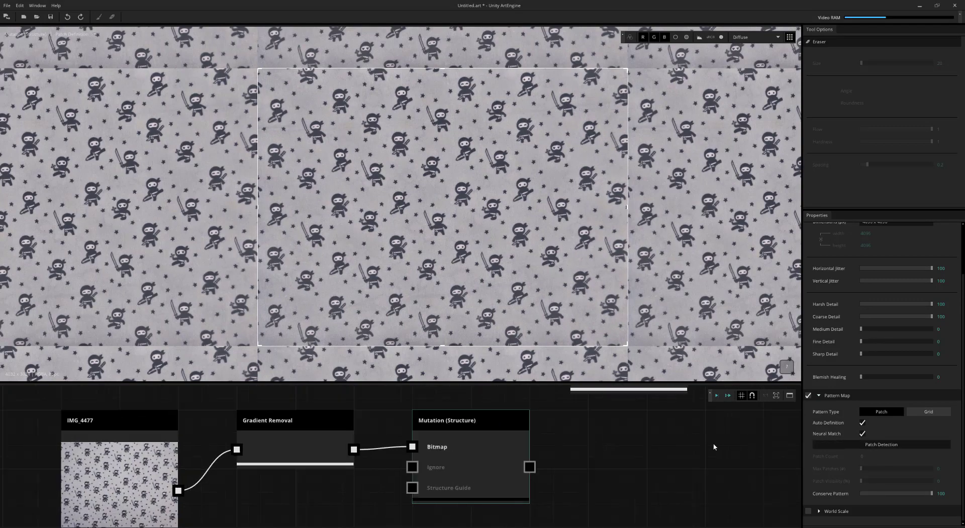
pyautogui.click(875, 444)
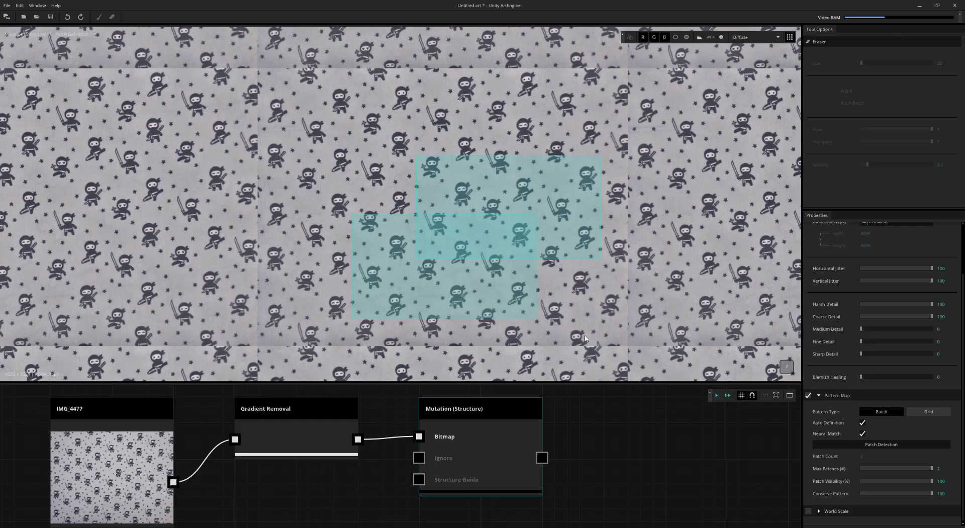
pyautogui.scroll(2, 898, 369)
pyautogui.scroll(-2, 898, 369)
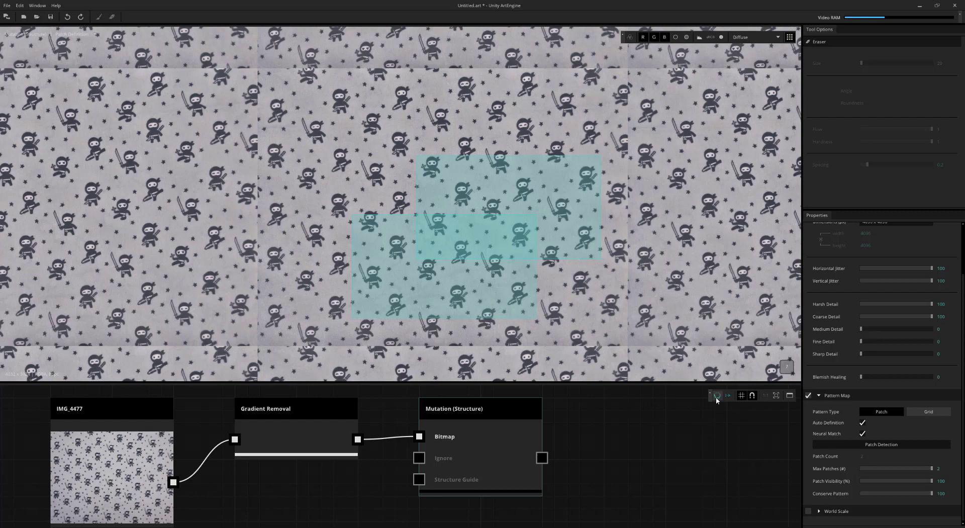
# Process the Mutation (Structure) node and check how its ninja pattern output tiles.
pyautogui.click(716, 397)
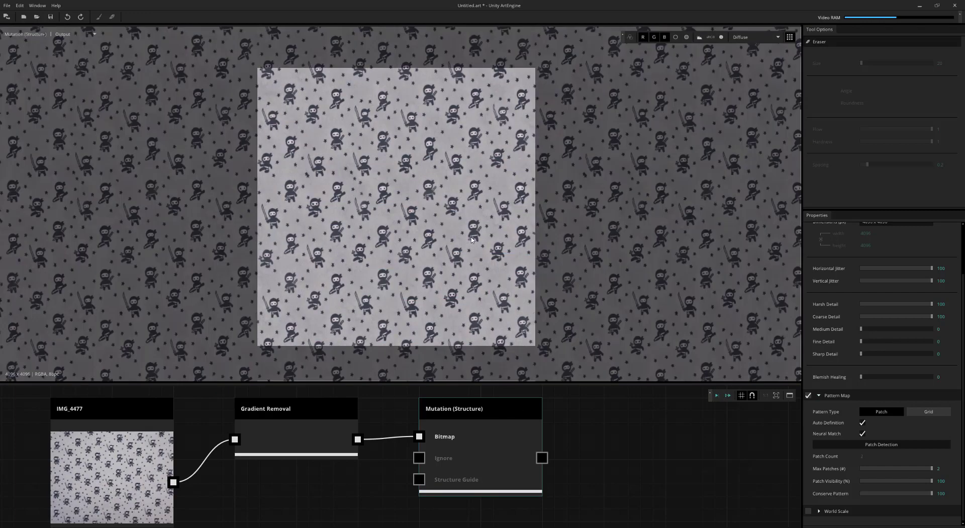
pyautogui.scroll(2, 470, 236)
pyautogui.scroll(1, 470, 236)
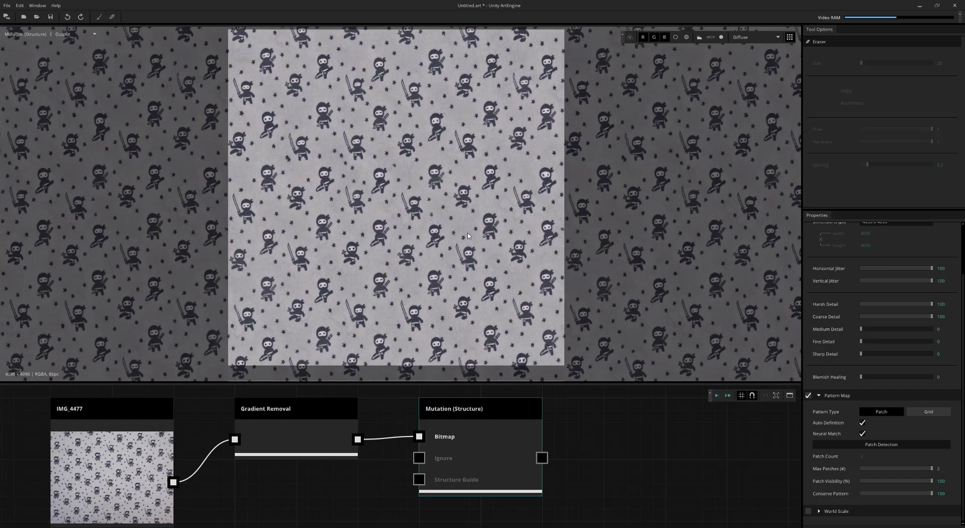
pyautogui.scroll(-1, 605, 186)
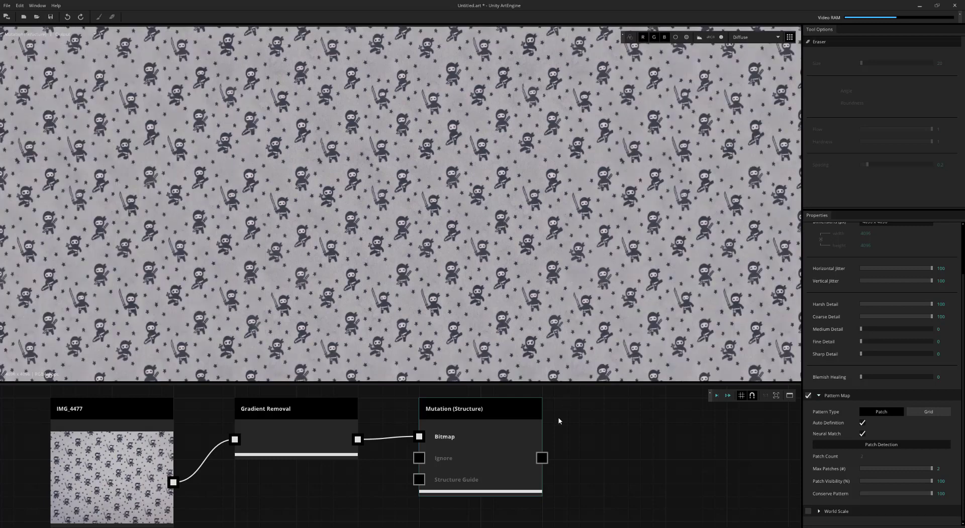
pyautogui.moveTo(437, 440); pyautogui.dragTo(500, 432, button='middle')
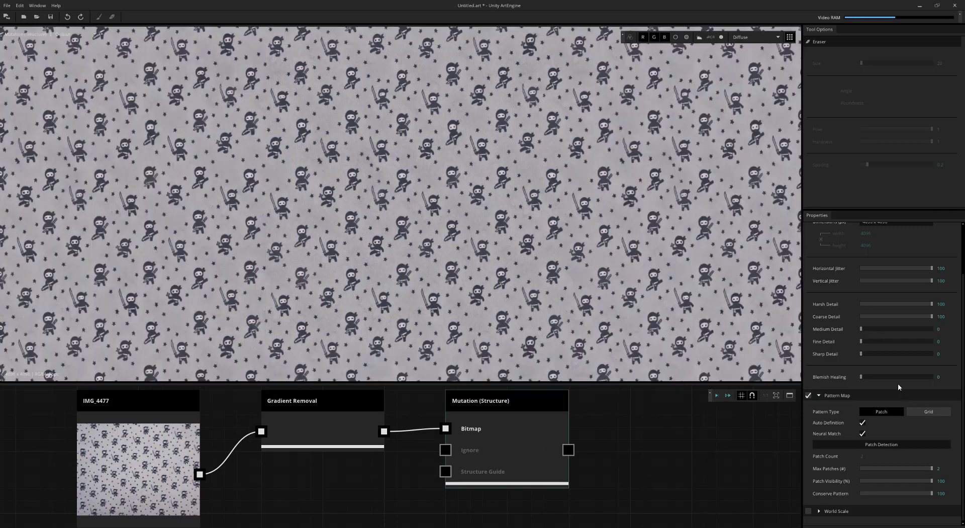
# Enable World Scale on the Mutation (Structure) node and set its linked output size to 375 x 375 cm.
pyautogui.click(808, 511)
pyautogui.scroll(-2, 900, 408)
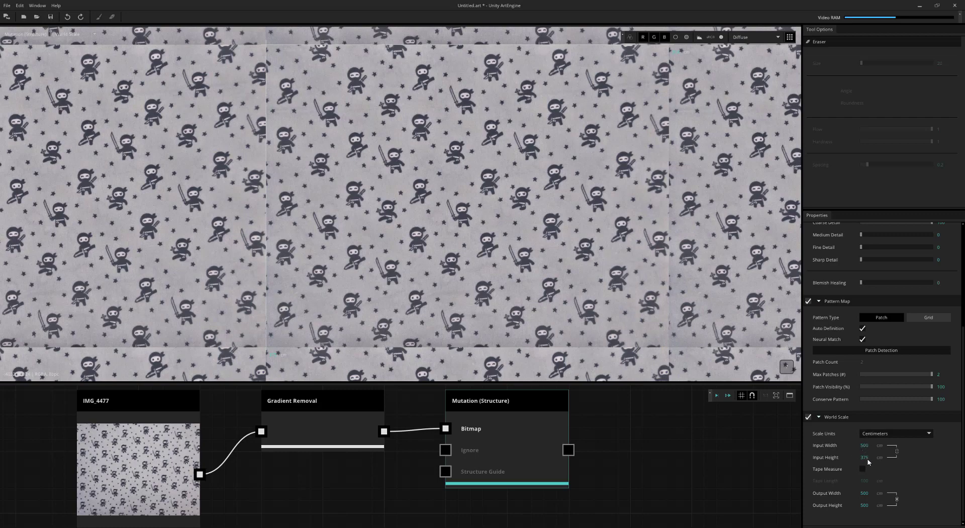
pyautogui.click(863, 493)
pyautogui.write('375')
pyautogui.press('Return')
# Reprocess the node at the new world scale and examine the tiled ninja output across its borders.
pyautogui.click(716, 396)
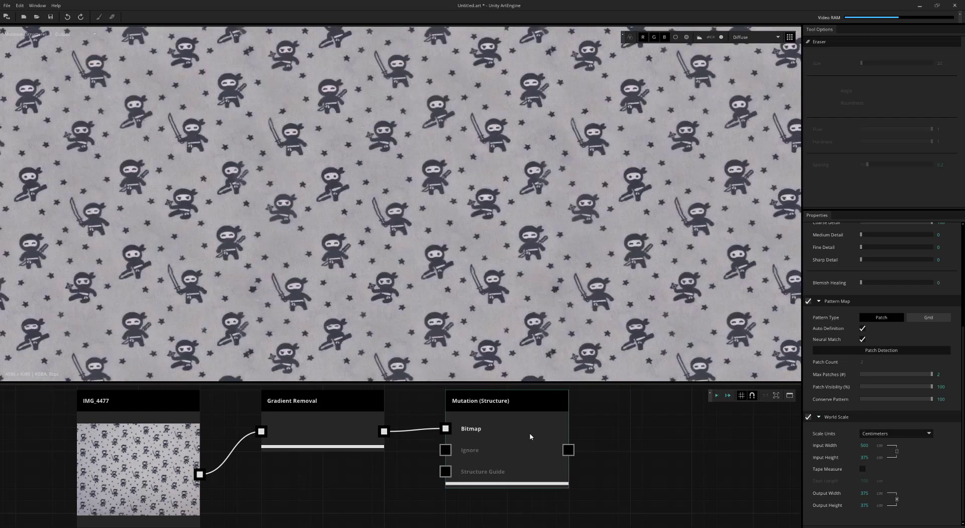
pyautogui.scroll(-2, 563, 320)
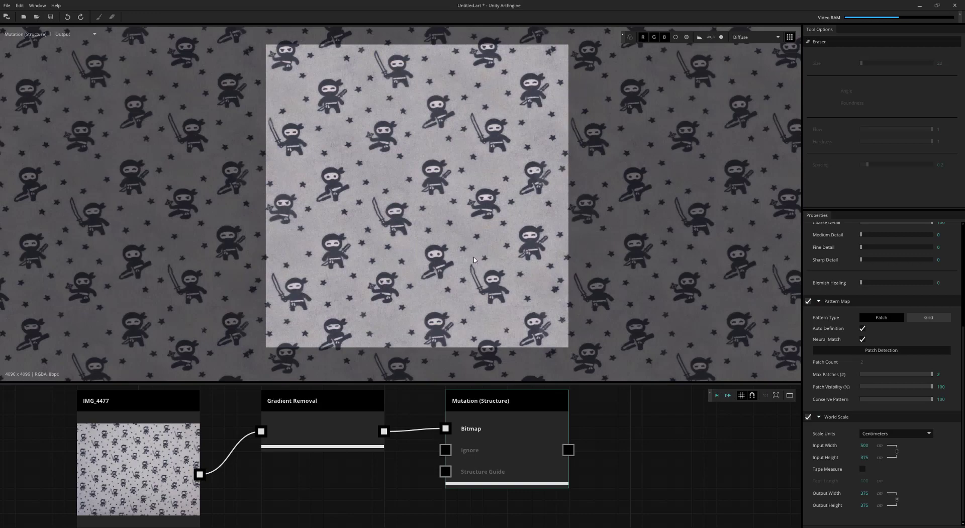
pyautogui.scroll(-1, 477, 259)
pyautogui.scroll(-2, 482, 258)
pyautogui.scroll(2, 482, 258)
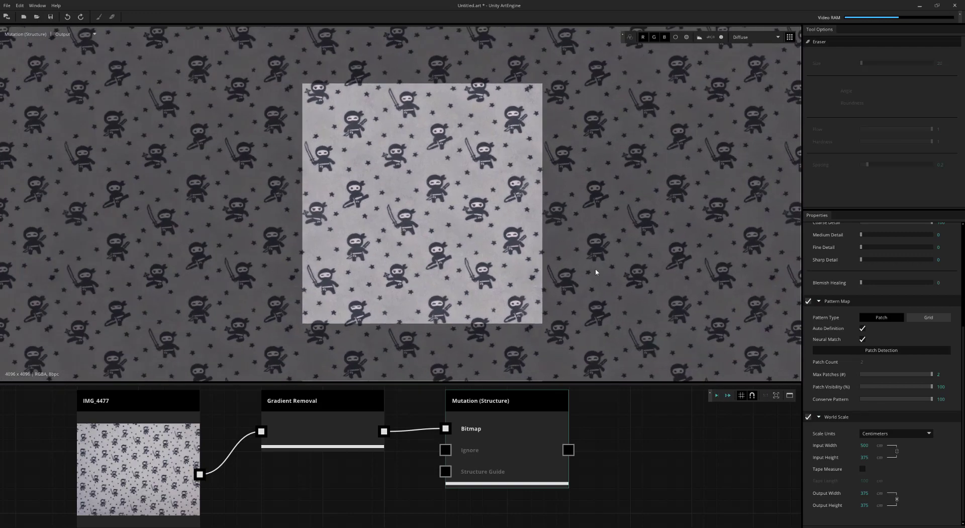
pyautogui.scroll(-3, 616, 281)
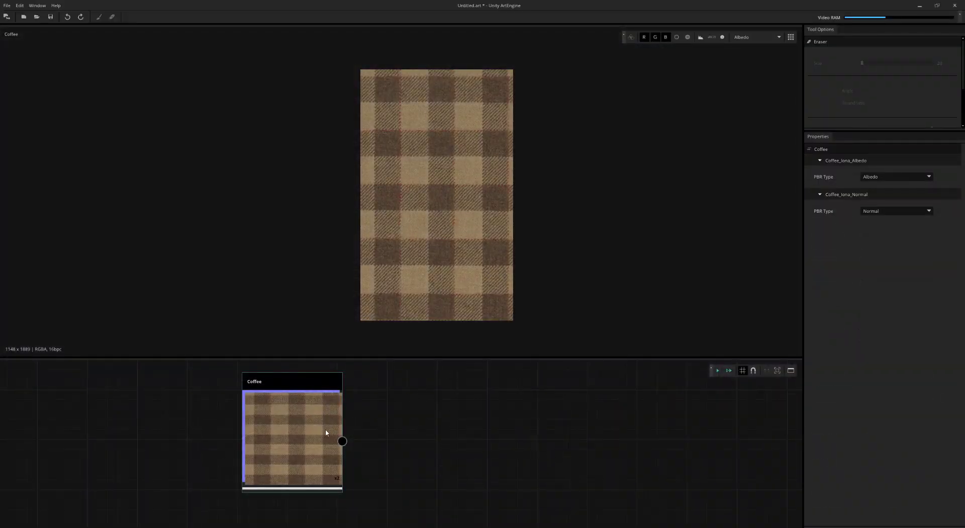
# Preview the Coffee plaid material and compare its normal and albedo maps.
pyautogui.moveTo(324, 435); pyautogui.dragTo(447, 199)
pyautogui.press('Right')
pyautogui.press('Right')
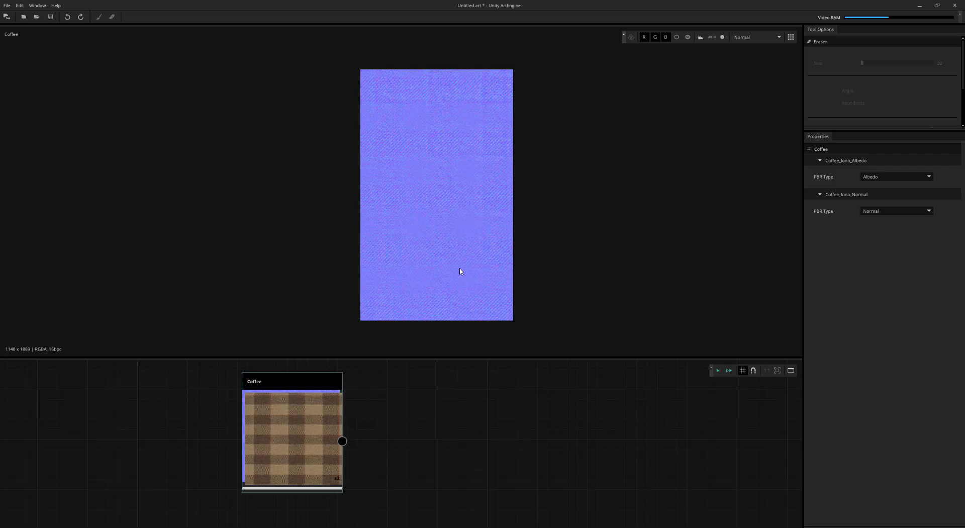
pyautogui.scroll(1, 460, 271)
pyautogui.scroll(-1, 460, 272)
pyautogui.press('Up')
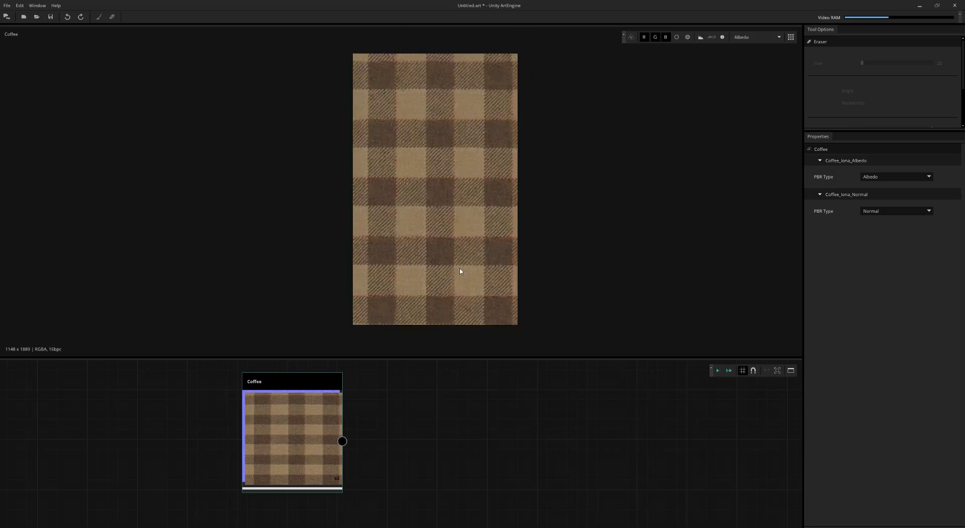
# Add a Mutation (Structure) node fed by the Coffee material and preview its input.
pyautogui.moveTo(403, 432); pyautogui.dragTo(397, 425, button='middle')
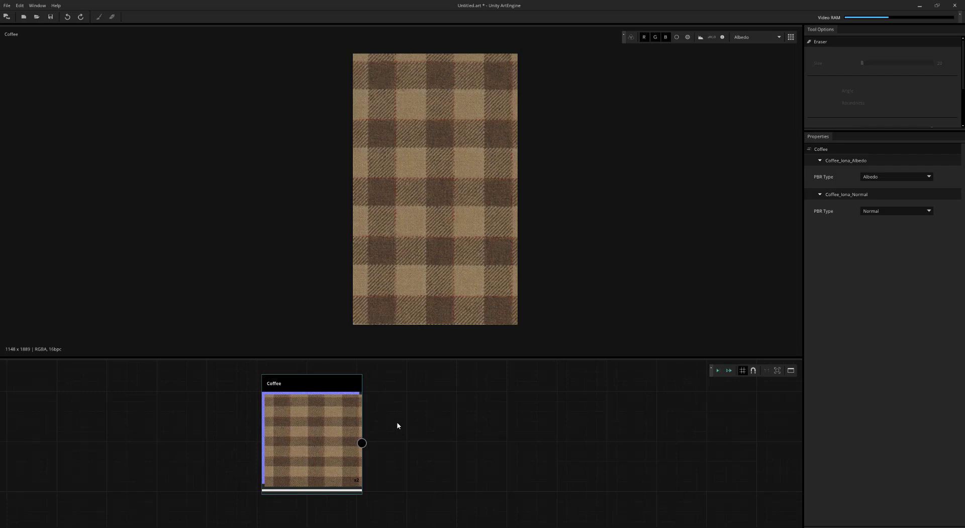
pyautogui.rightClick(397, 425)
pyautogui.write('mutation')
pyautogui.press('Down')
pyautogui.press('Return')
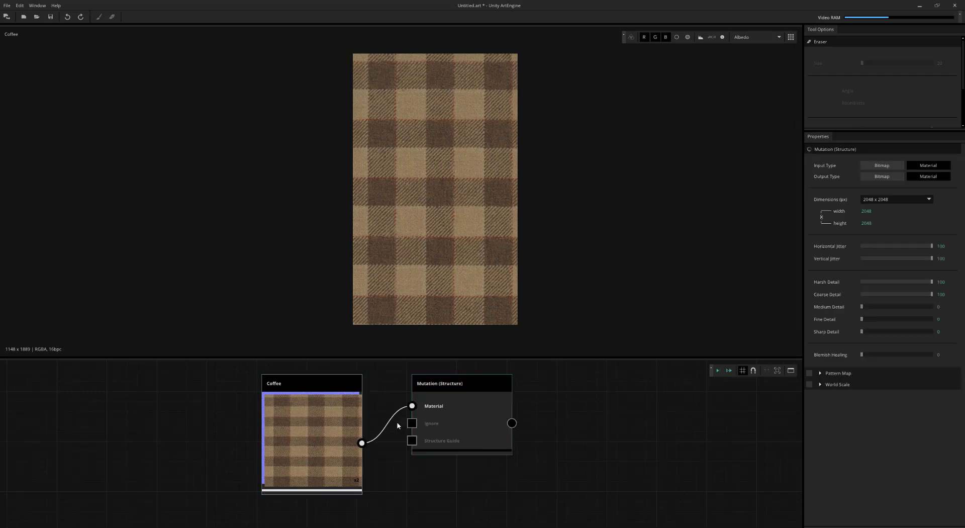
pyautogui.click(457, 414)
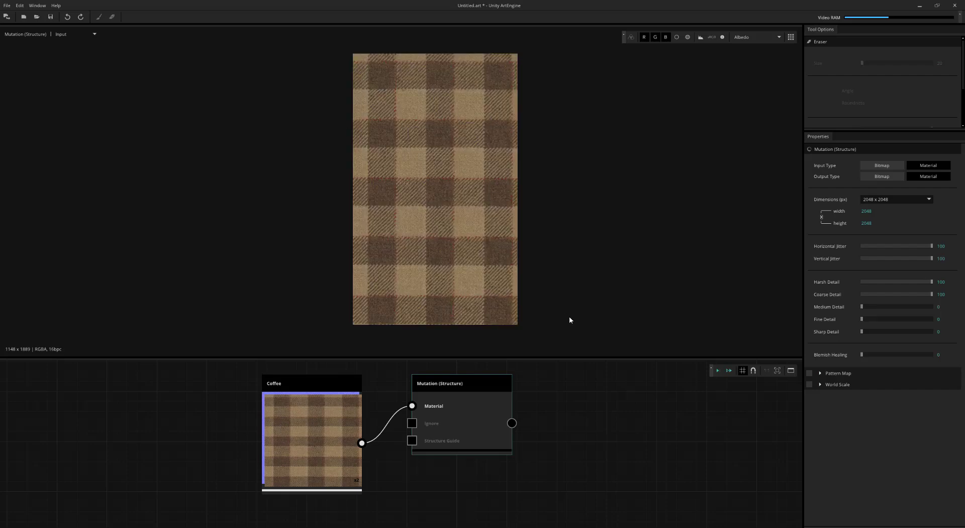
# Enable Pattern Map at 2048 x 2048 on the plaid's Mutation node and try automatic patch detection without Neural Match.
pyautogui.click(886, 202)
pyautogui.click(901, 227)
pyautogui.click(809, 374)
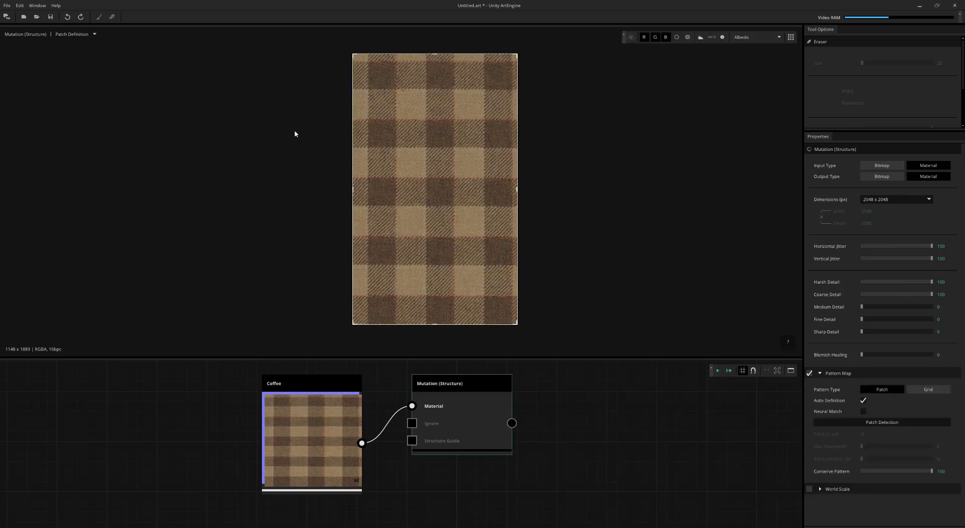
pyautogui.click(885, 423)
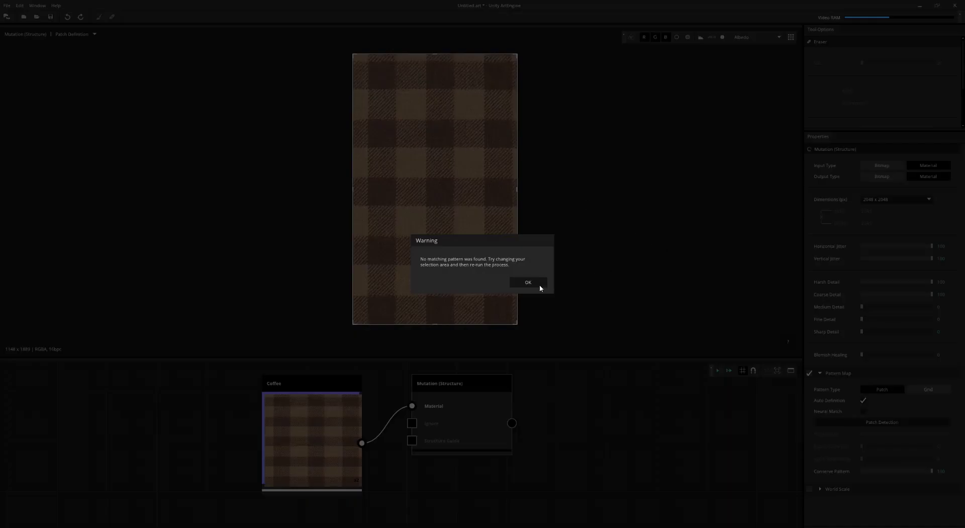
pyautogui.click(528, 283)
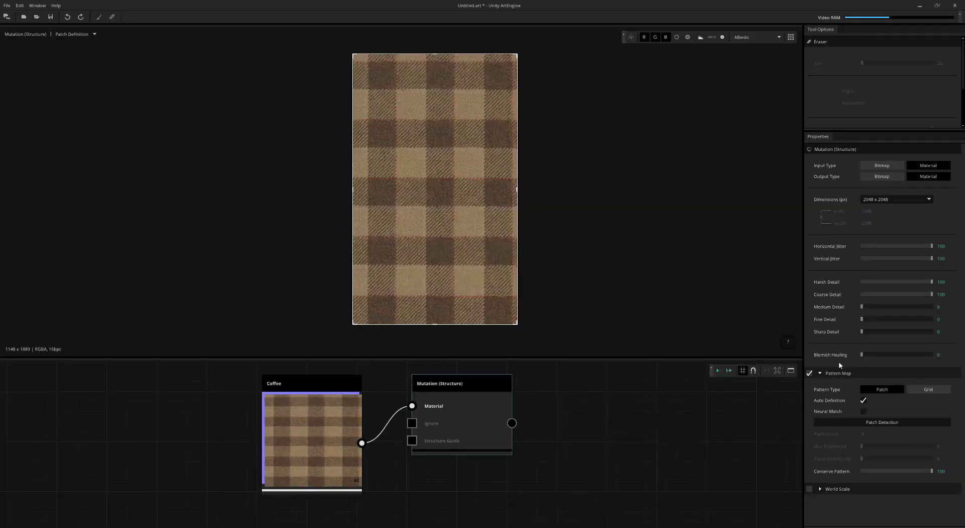
# With Auto Definition and Neural Match off, frame one plaid repeat with the selection box and run patch detection.
pyautogui.click(863, 411)
pyautogui.moveTo(516, 325); pyautogui.dragTo(430, 187)
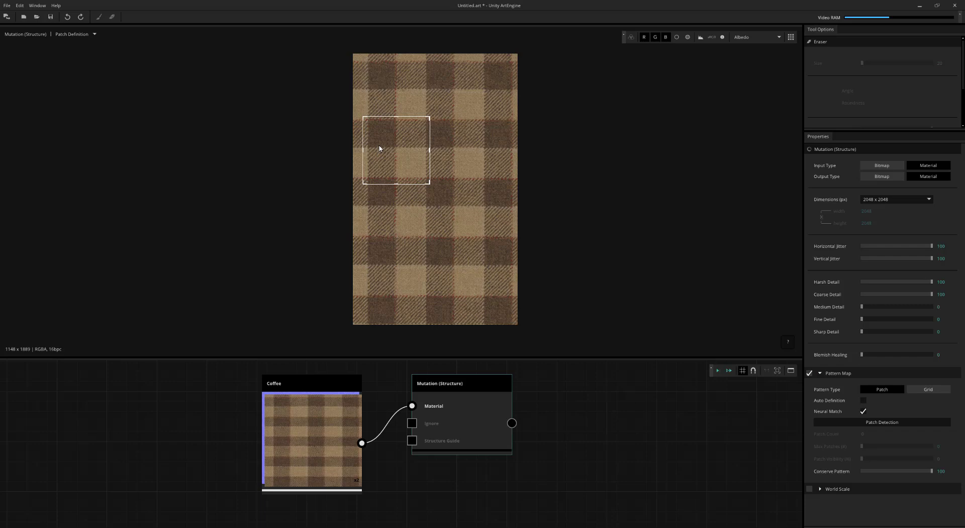
pyautogui.click(863, 412)
pyautogui.moveTo(415, 165); pyautogui.dragTo(413, 165)
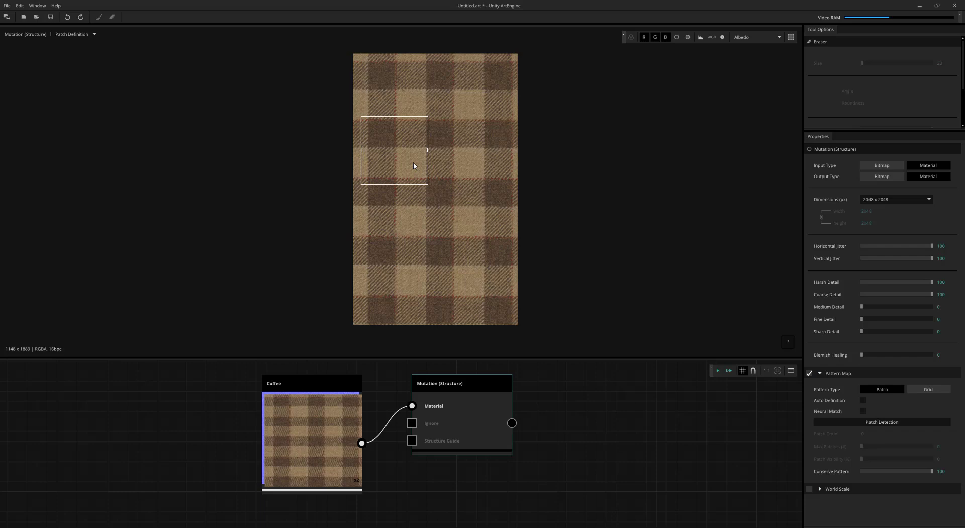
pyautogui.click(871, 422)
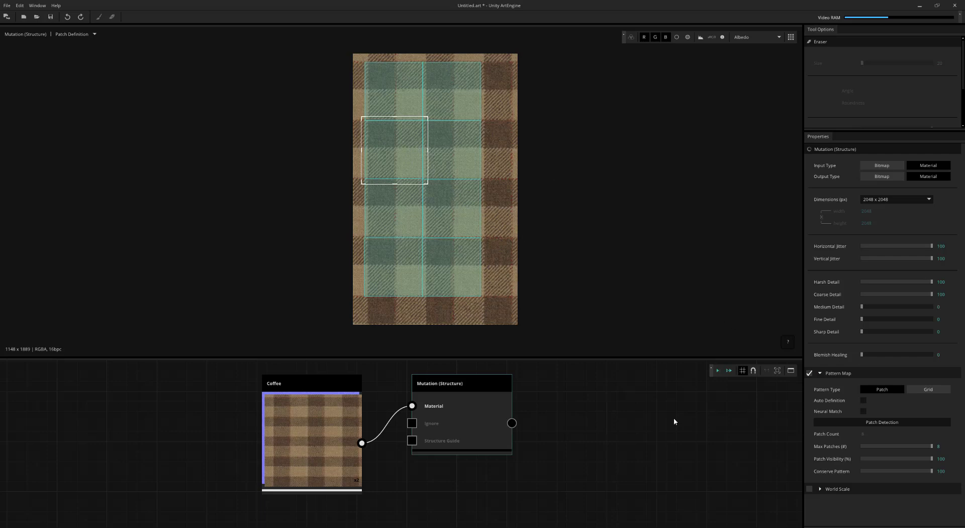
# Process the plaid's Mutation (Structure) node and preview its output's normal and albedo maps.
pyautogui.scroll(1, 398, 437)
pyautogui.click(718, 370)
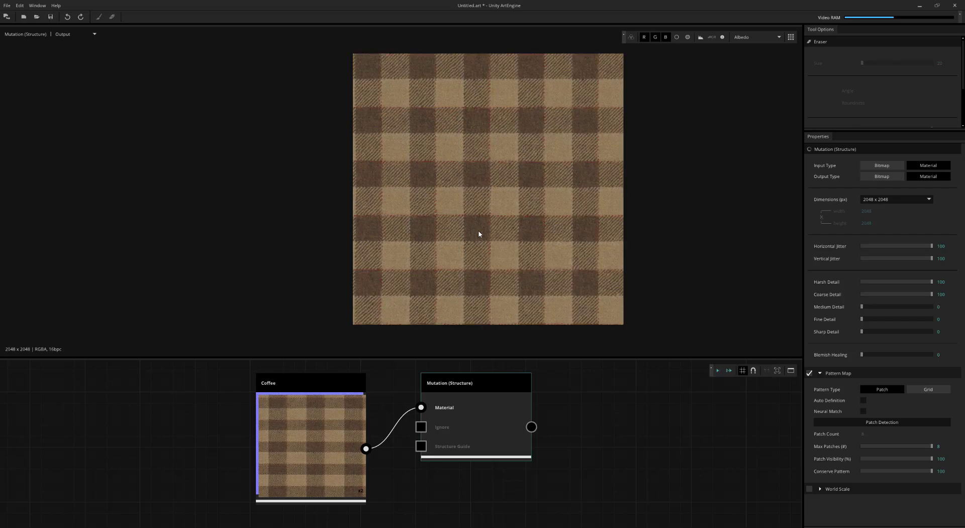
pyautogui.press('2')
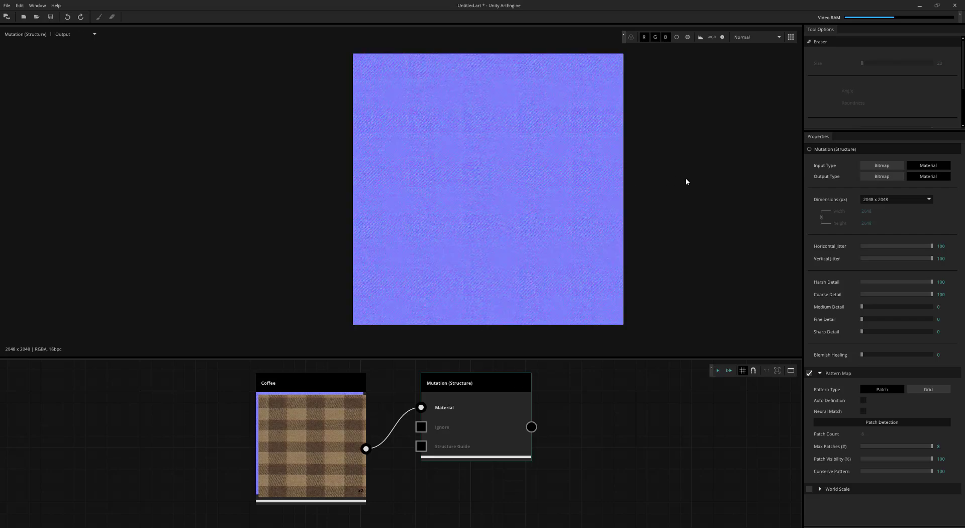
pyautogui.press('1')
# Examine the plaid albedo output in tiled view for seams around the tile borders.
pyautogui.press('t')
pyautogui.scroll(2, 613, 186)
pyautogui.press('t')
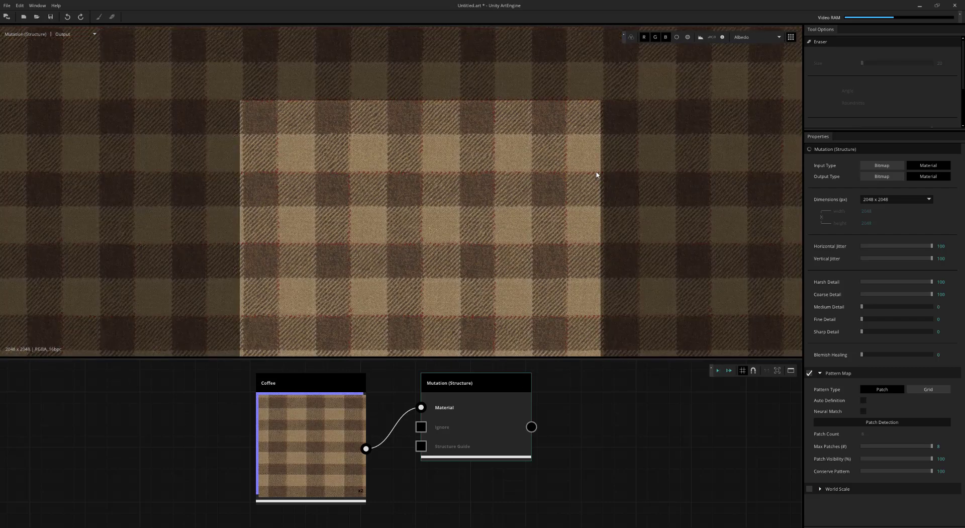
pyautogui.scroll(-3, 601, 182)
pyautogui.moveTo(594, 216); pyautogui.dragTo(602, 168, button='middle')
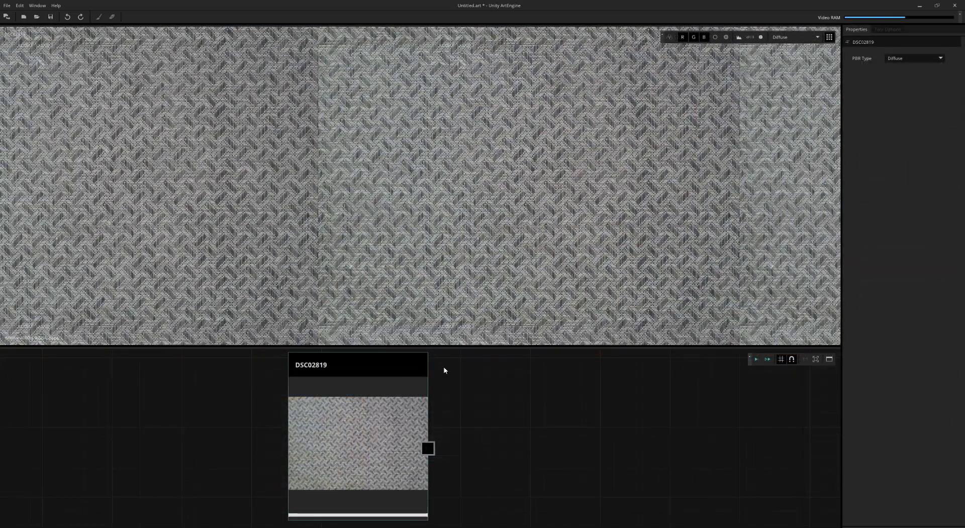
# Add a Gradient Removal node fed by the DSC02819 image.
pyautogui.press('space')
pyautogui.write('gradient')
pyautogui.press('Down')
pyautogui.press('Return')
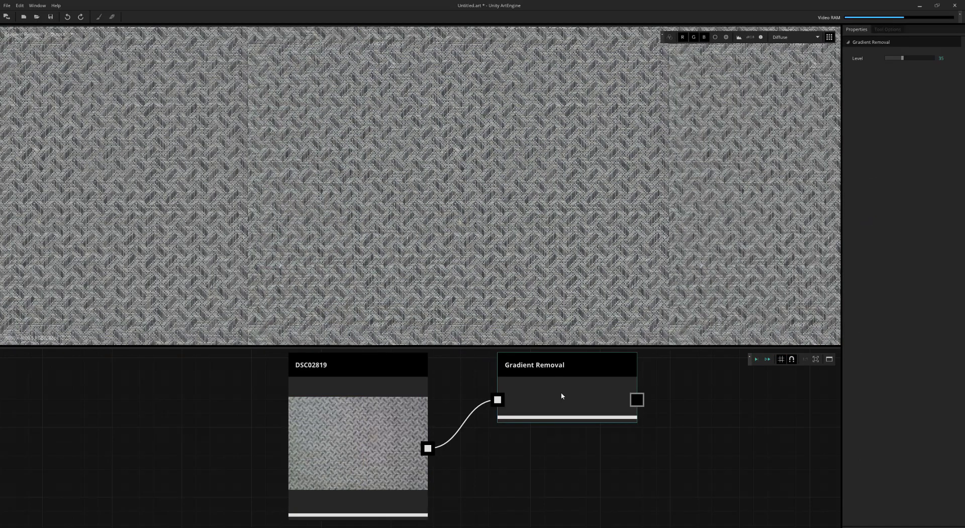
# Add a Free Transform node connected to the Gradient Removal output.
pyautogui.press('Tab')
pyautogui.write('free')
pyautogui.click(578, 408)
pyautogui.moveTo(626, 411); pyautogui.dragTo(588, 417, button='middle')
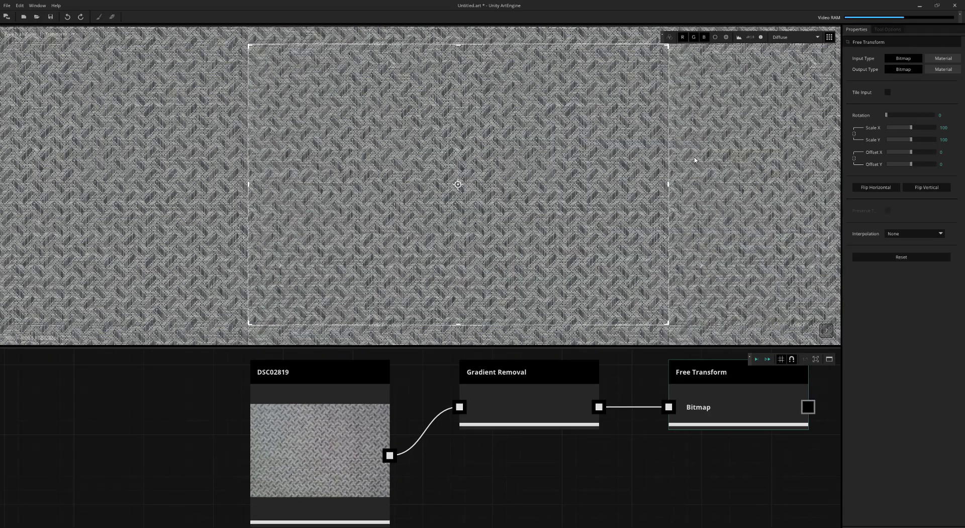
# Rotate the metal-plate image by about 0.74 degrees in the Free Transform node to straighten its pattern.
pyautogui.scroll(4, 694, 159)
pyautogui.moveTo(694, 160); pyautogui.dragTo(757, 200, button='middle')
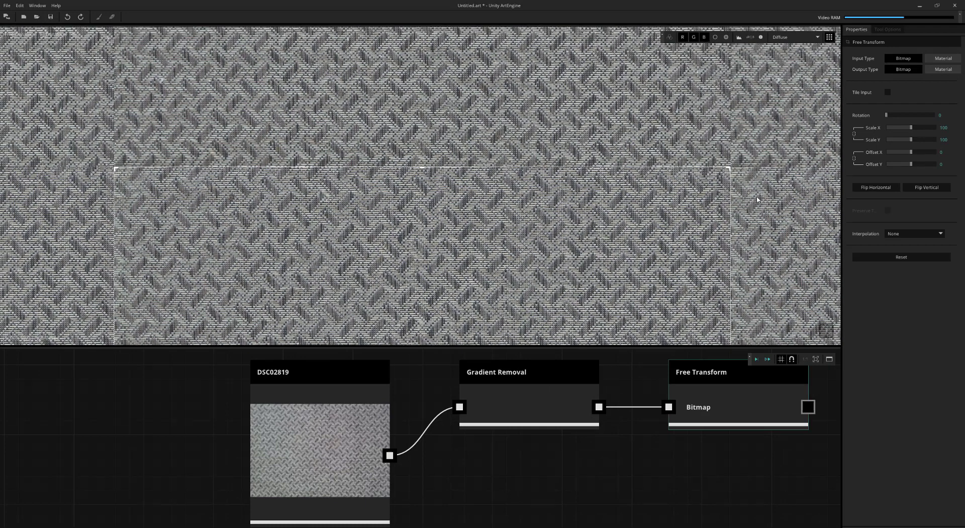
pyautogui.moveTo(759, 198); pyautogui.dragTo(759, 203)
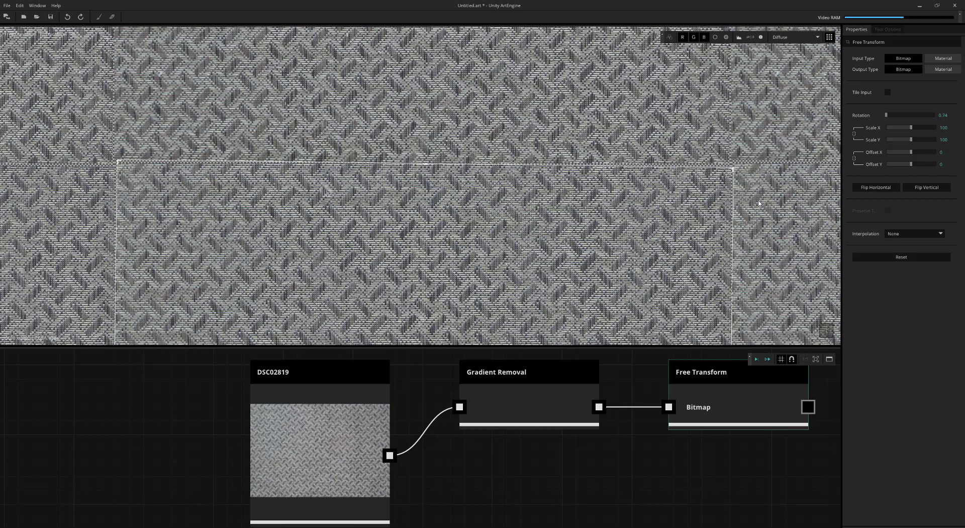
# Add a Crop node connected to the Free Transform output.
pyautogui.scroll(-3, 559, 248)
pyautogui.moveTo(558, 249); pyautogui.dragTo(552, 111, button='middle')
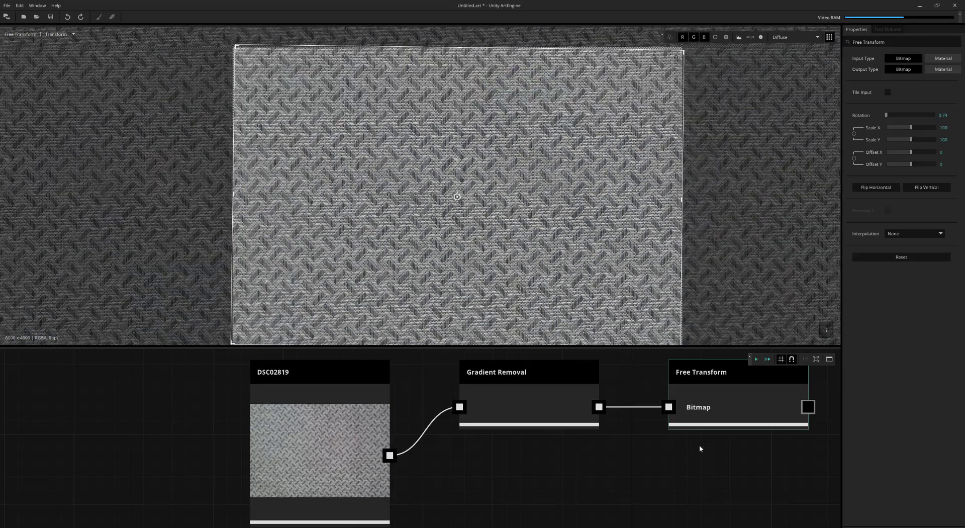
pyautogui.moveTo(767, 443); pyautogui.dragTo(568, 454, button='middle')
pyautogui.scroll(6, 544, 244)
pyautogui.scroll(-5, 521, 213)
pyautogui.scroll(-2, 607, 418)
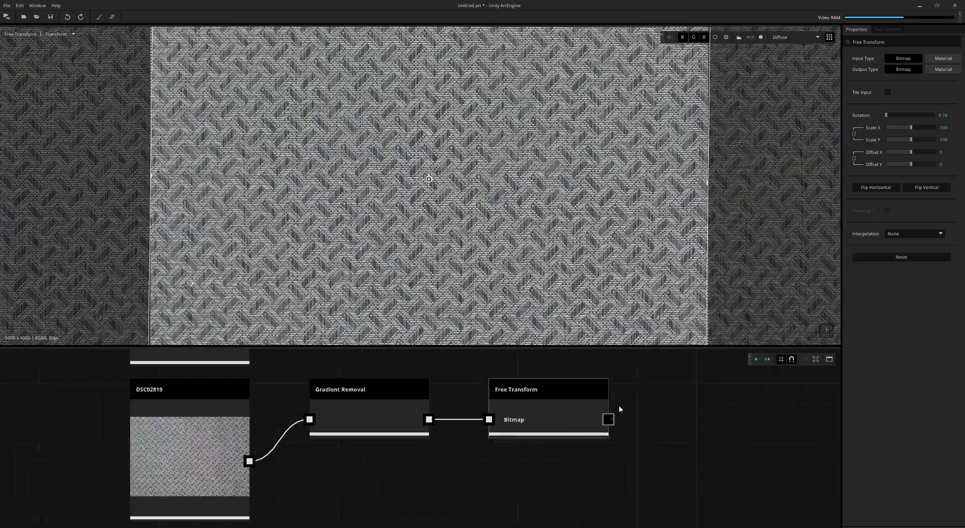
pyautogui.press('Tab')
pyautogui.click(682, 418)
pyautogui.doubleClick(682, 418)
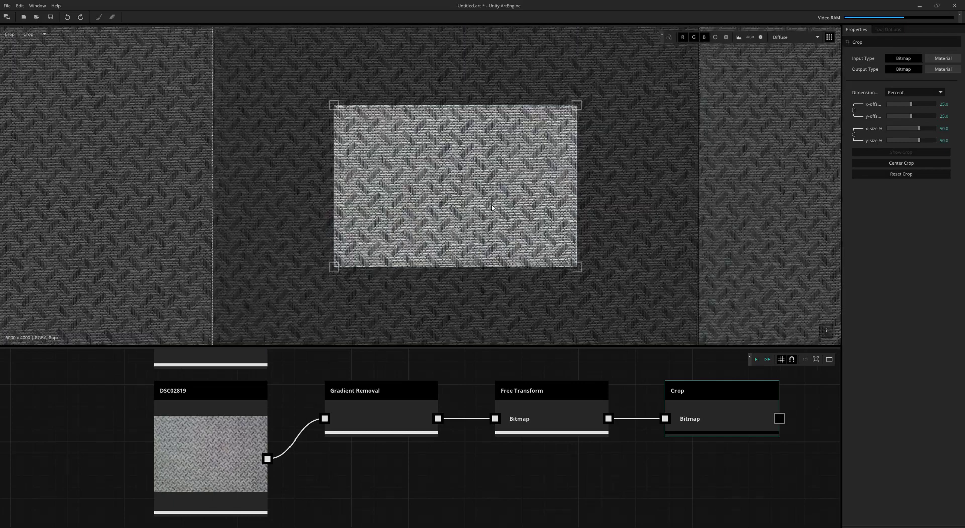
# Resize the crop area to about 39.5% wide by 49.5% high within the metal-plate image and compute the Crop node.
pyautogui.scroll(1, 495, 201)
pyautogui.moveTo(482, 200); pyautogui.dragTo(469, 169)
pyautogui.scroll(2, 497, 188)
pyautogui.scroll(1, 525, 201)
pyautogui.moveTo(603, 269); pyautogui.dragTo(539, 284)
pyautogui.click(739, 395)
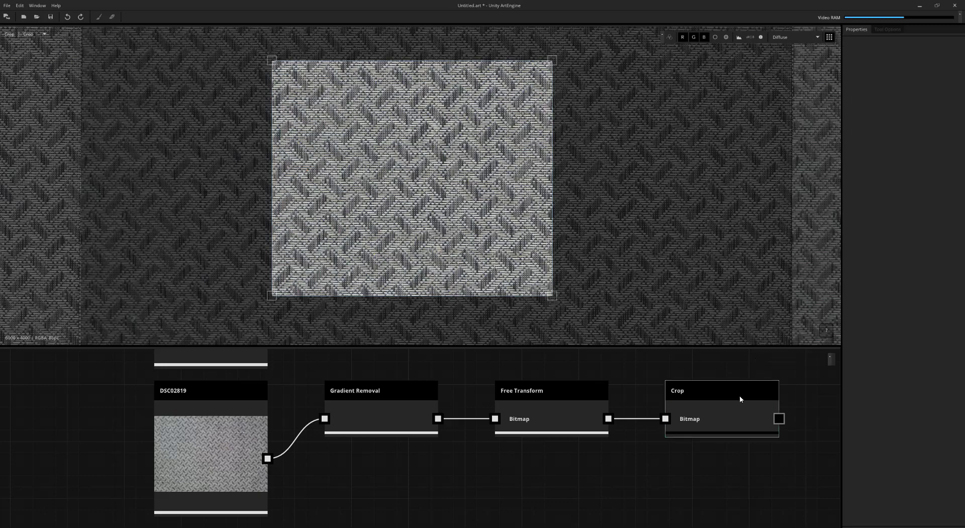
pyautogui.click(757, 359)
# Add a Mutation (Structure) node connected to the Crop output.
pyautogui.moveTo(753, 385); pyautogui.dragTo(425, 406, button='middle')
pyautogui.scroll(1, 425, 405)
pyautogui.press('Tab')
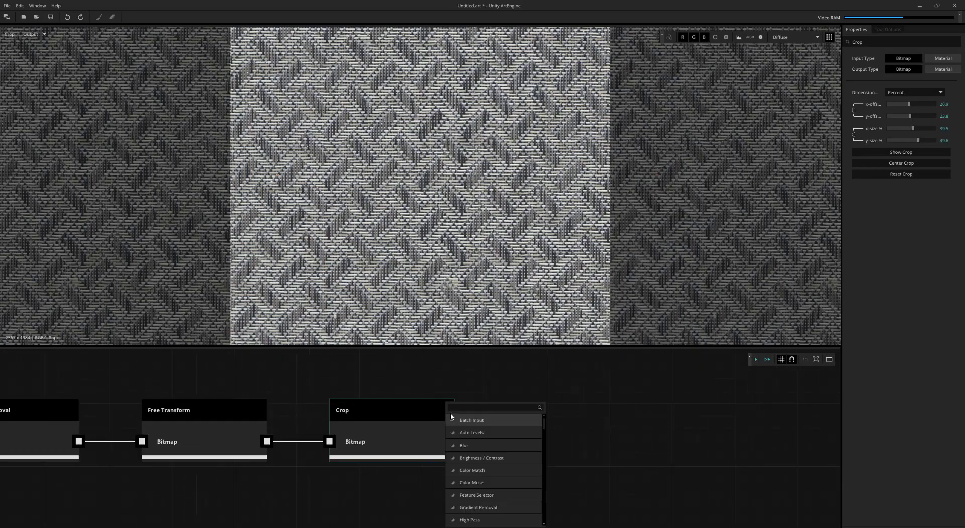
pyautogui.write('mutation')
pyautogui.press('Down')
pyautogui.press('Return')
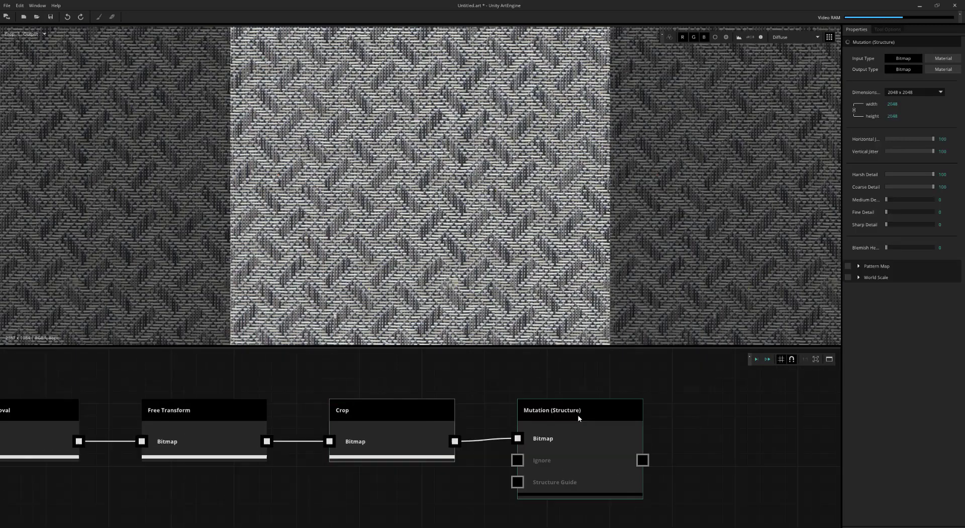
# Set the mutation dimensions to 4096 x 4096 and enable Pattern Map with automatic definition turned off.
pyautogui.click(941, 92)
pyautogui.click(907, 131)
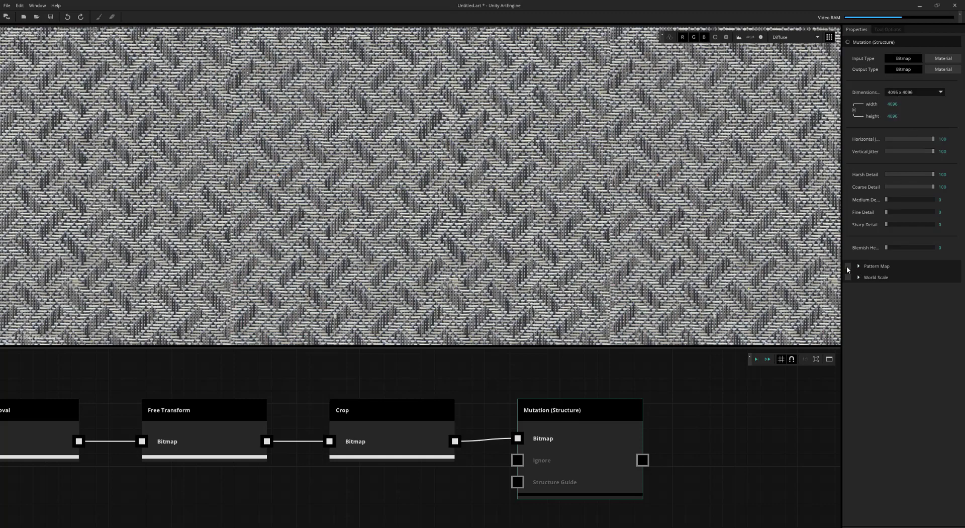
pyautogui.click(847, 266)
pyautogui.click(887, 293)
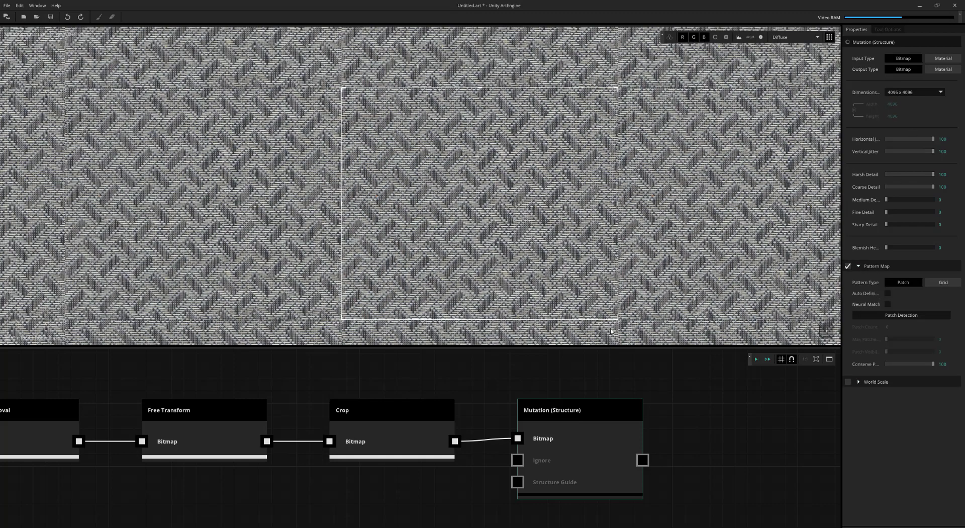
# Shrink and place the pattern patch frame around one repeat of the metal-plate pattern and run Patch Detection.
pyautogui.scroll(1, 495, 229)
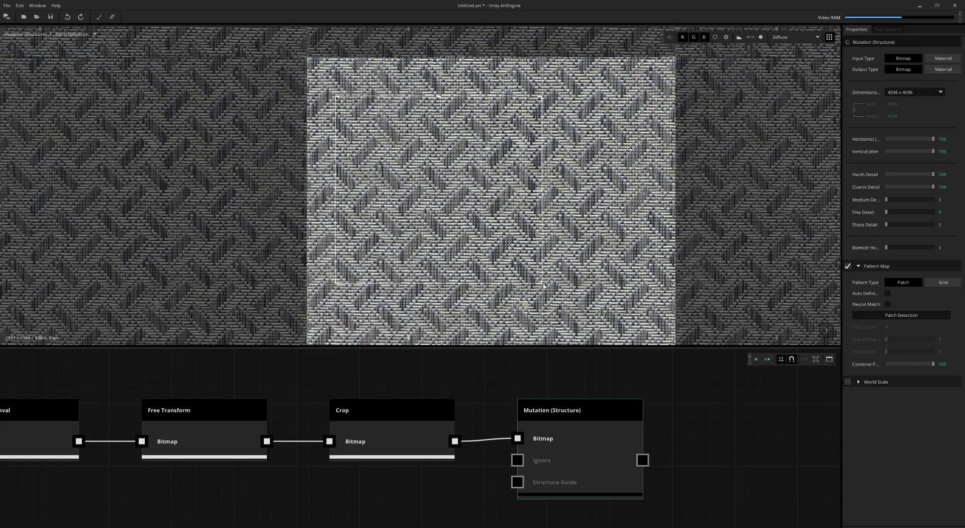
pyautogui.moveTo(543, 283); pyautogui.dragTo(457, 213)
pyautogui.scroll(3, 442, 201)
pyautogui.moveTo(394, 184); pyautogui.dragTo(525, 217)
pyautogui.moveTo(574, 263); pyautogui.dragTo(511, 215)
pyautogui.moveTo(490, 200); pyautogui.dragTo(522, 234)
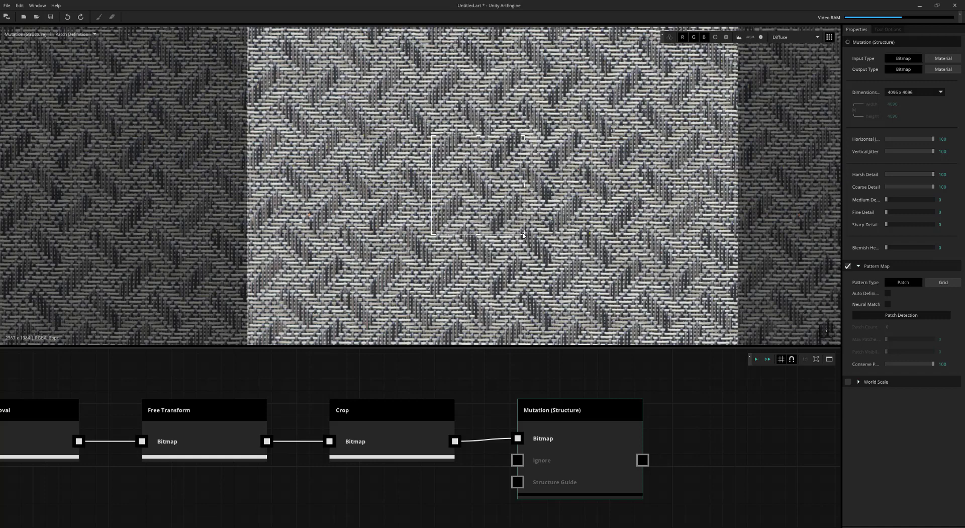
pyautogui.click(899, 315)
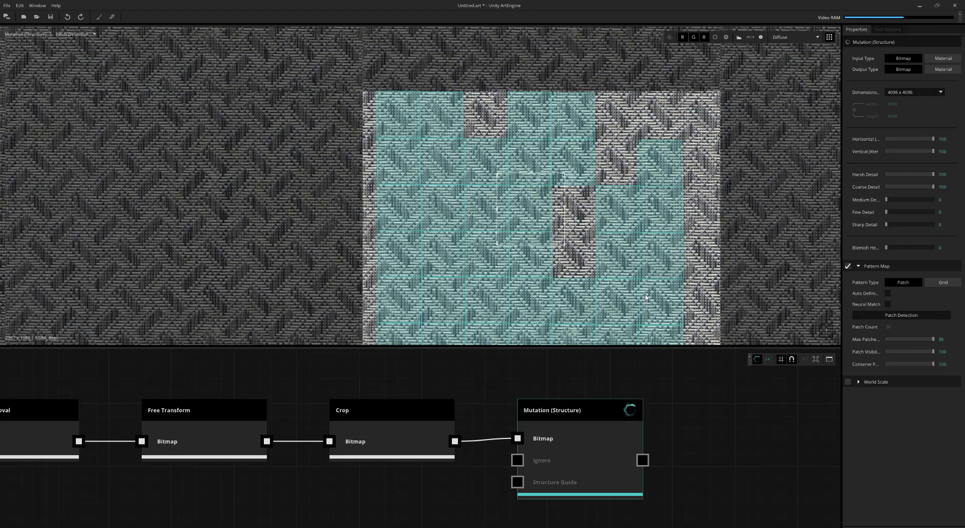
# Examine the tiled metal-plate mutation output for seams and pattern breaks.
pyautogui.scroll(3, 634, 193)
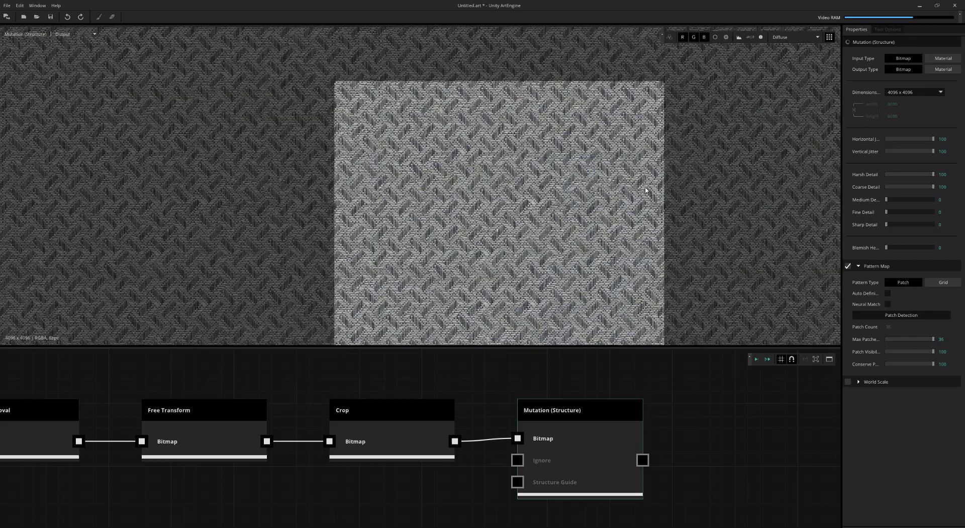
pyautogui.scroll(-3, 543, 150)
pyautogui.moveTo(560, 130); pyautogui.dragTo(738, 236, button='middle')
pyautogui.scroll(2, 711, 246)
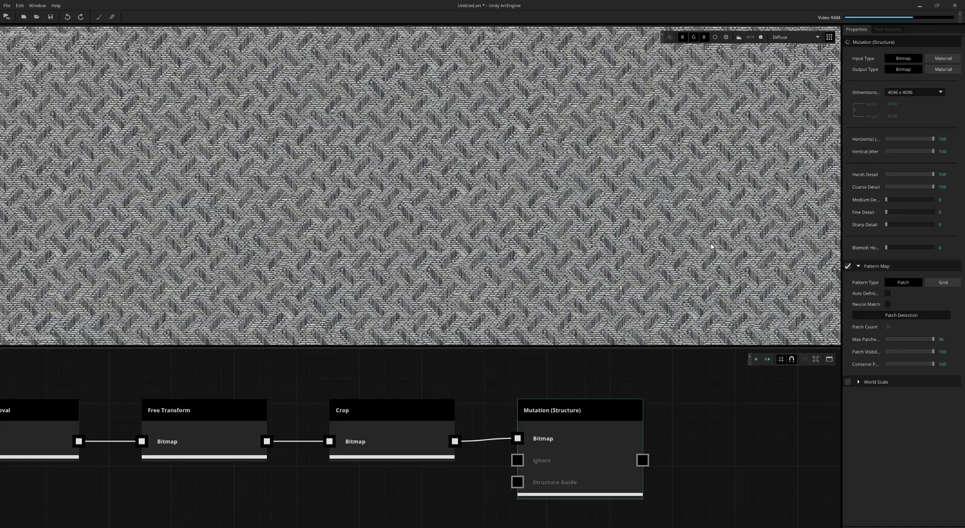
pyautogui.scroll(4, 748, 249)
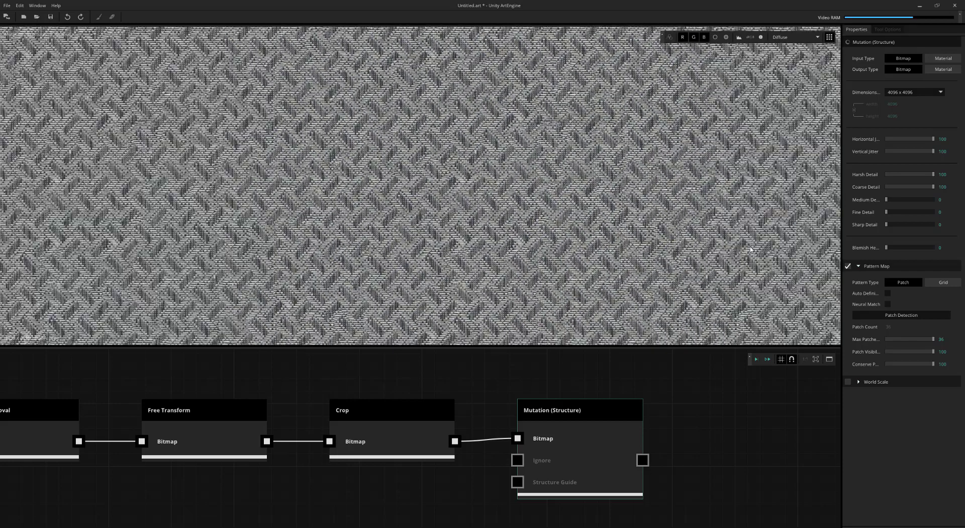
pyautogui.moveTo(750, 250); pyautogui.dragTo(752, 224, button='middle')
pyautogui.scroll(-3, 588, 383)
# Display the DSC02820 diamond-pattern image in the viewer.
pyautogui.moveTo(146, 522); pyautogui.dragTo(441, 397, button='middle')
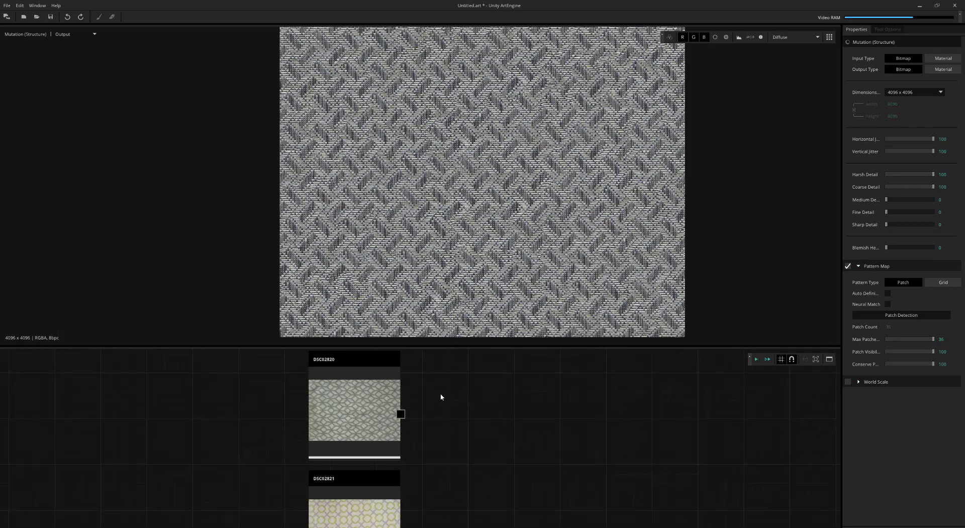
pyautogui.scroll(3, 430, 401)
pyautogui.doubleClick(354, 409)
pyautogui.scroll(-3, 469, 242)
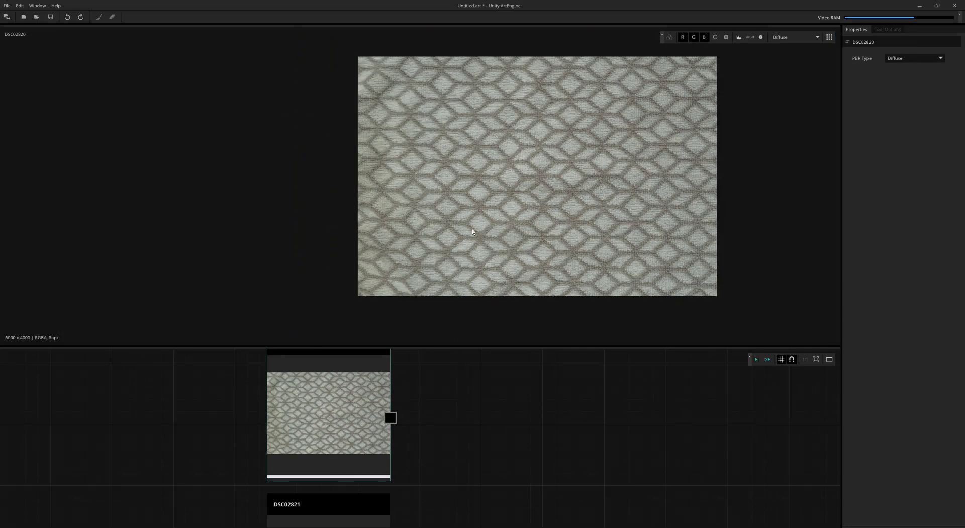
pyautogui.moveTo(472, 229); pyautogui.dragTo(465, 234, button='middle')
# Add a Gradient Removal node fed by the DSC02820 image and display its output.
pyautogui.press('Tab')
pyautogui.write('grad')
pyautogui.click(445, 431)
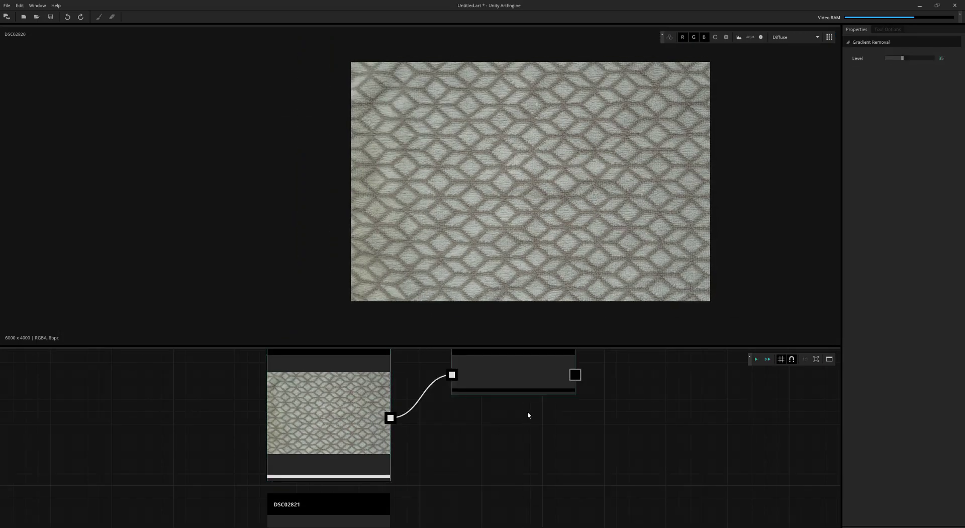
pyautogui.moveTo(528, 415); pyautogui.dragTo(515, 426, button='middle')
pyautogui.doubleClick(513, 384)
pyautogui.moveTo(556, 197); pyautogui.dragTo(557, 226, button='middle')
pyautogui.scroll(1, 558, 227)
pyautogui.moveTo(519, 391); pyautogui.dragTo(466, 426, button='middle')
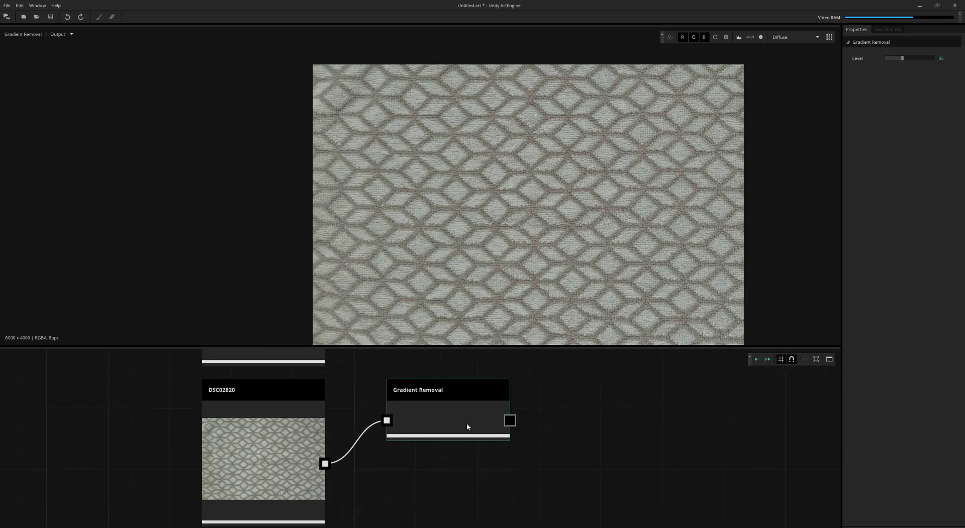
# Add a Mutation (Structure) node connected to the diamond fabric's Gradient Removal output.
pyautogui.press('Tab')
pyautogui.write('grad')
pyautogui.press('Down')
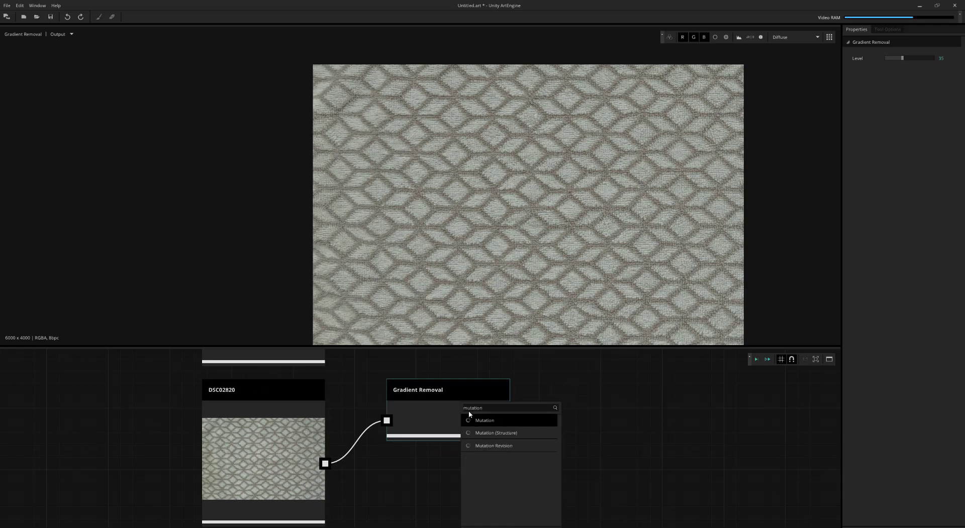
pyautogui.press('Escape')
pyautogui.press('Tab')
pyautogui.write('mut')
pyautogui.press('Down')
pyautogui.press('Return')
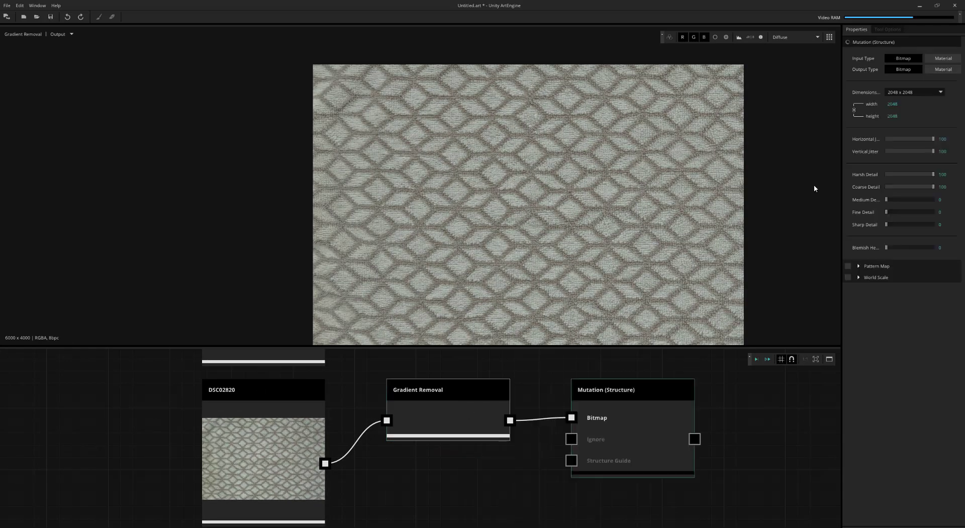
# Set the diamond fabric's mutation to 4096 x 4096 and enable its Pattern Map without automatic definition.
pyautogui.click(930, 92)
pyautogui.click(905, 121)
pyautogui.click(848, 266)
pyautogui.moveTo(672, 267); pyautogui.dragTo(625, 245, button='middle')
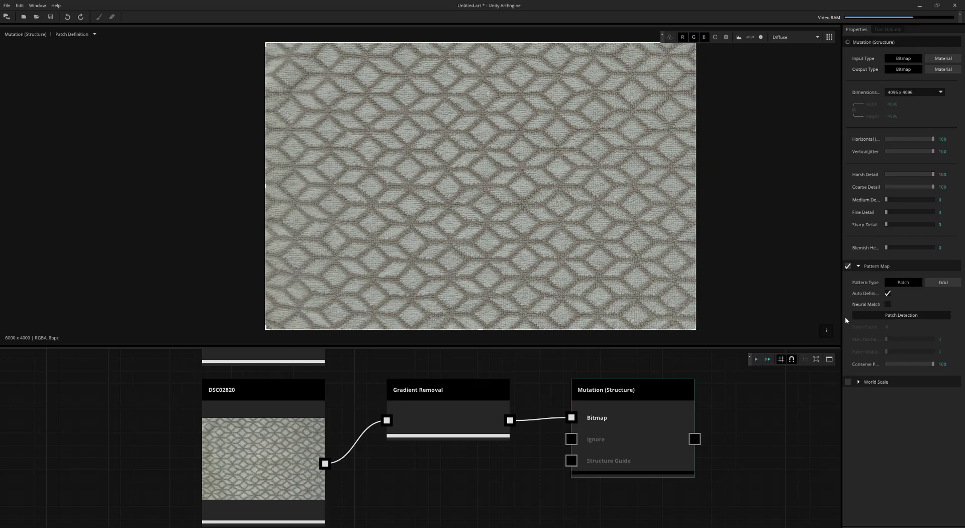
pyautogui.click(887, 293)
# Fit the pattern patch frame around one repeat of the diamond pattern and run Patch Detection.
pyautogui.moveTo(269, 46); pyautogui.dragTo(452, 162)
pyautogui.moveTo(468, 182); pyautogui.dragTo(426, 154)
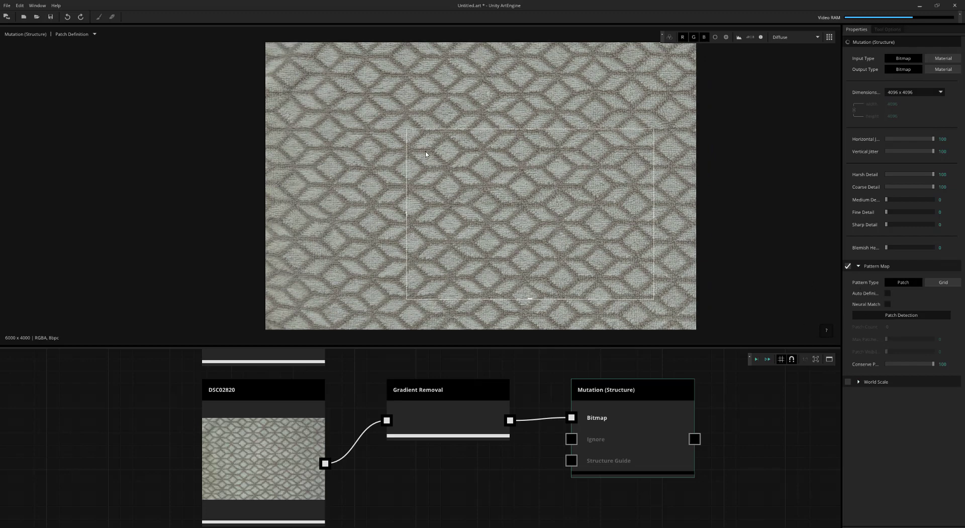
pyautogui.moveTo(650, 298); pyautogui.dragTo(485, 171)
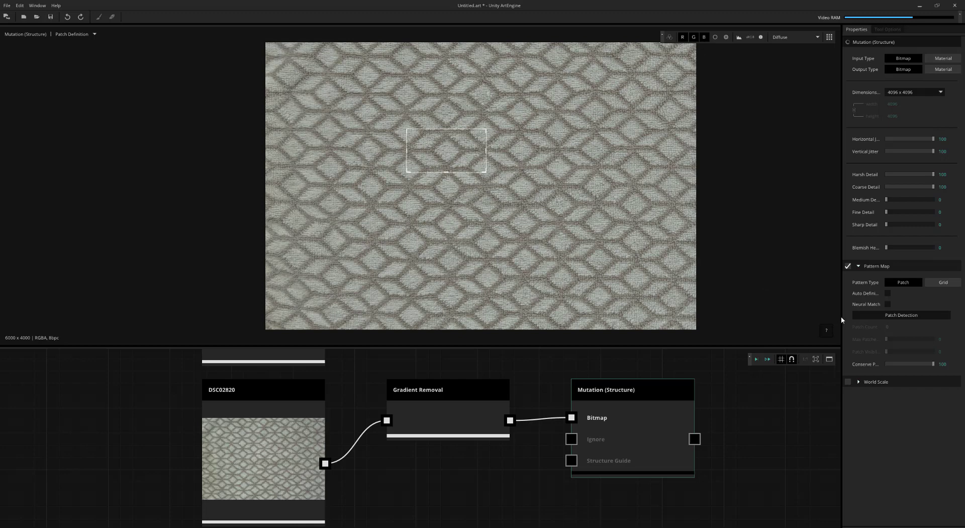
pyautogui.click(878, 315)
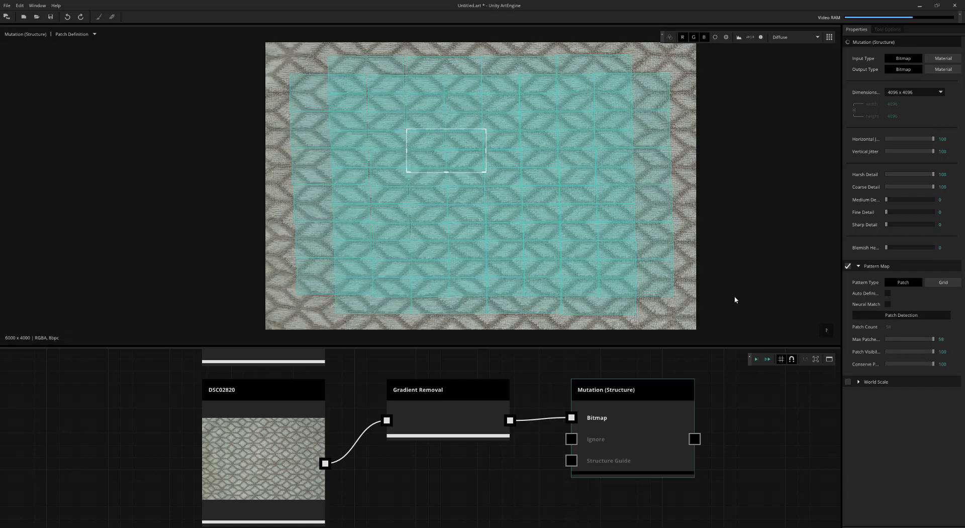
# Compute the diamond fabric's Mutation (Structure) node and check its result for seams in tiled view.
pyautogui.click(756, 359)
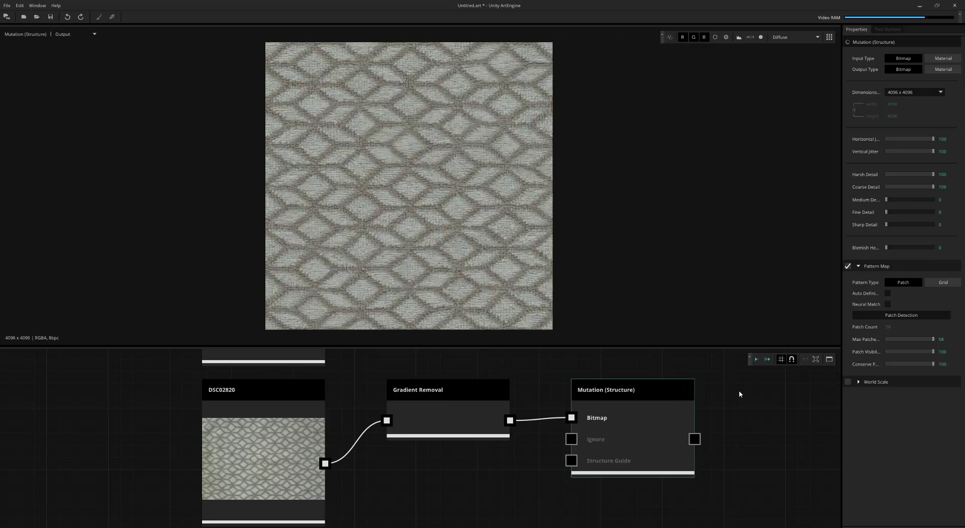
pyautogui.scroll(-3, 504, 196)
pyautogui.press('t')
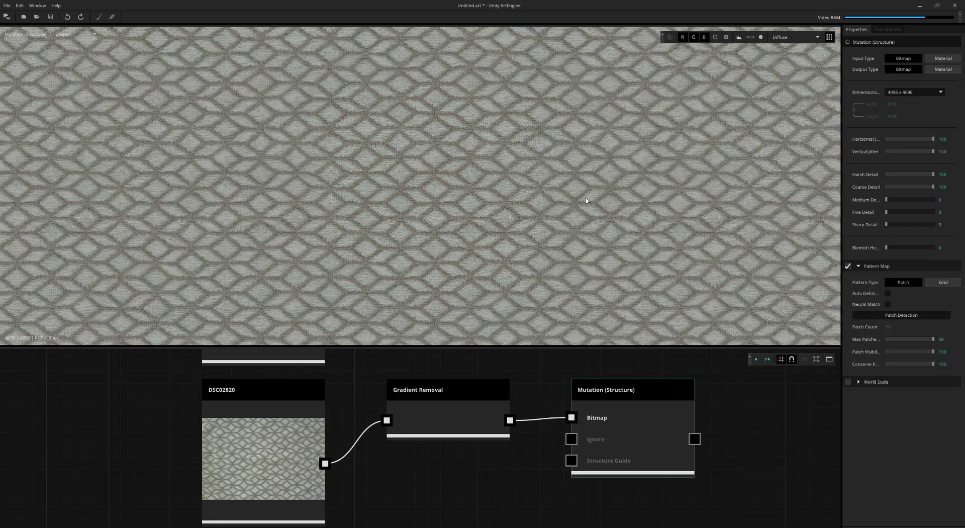
pyautogui.scroll(5, 586, 200)
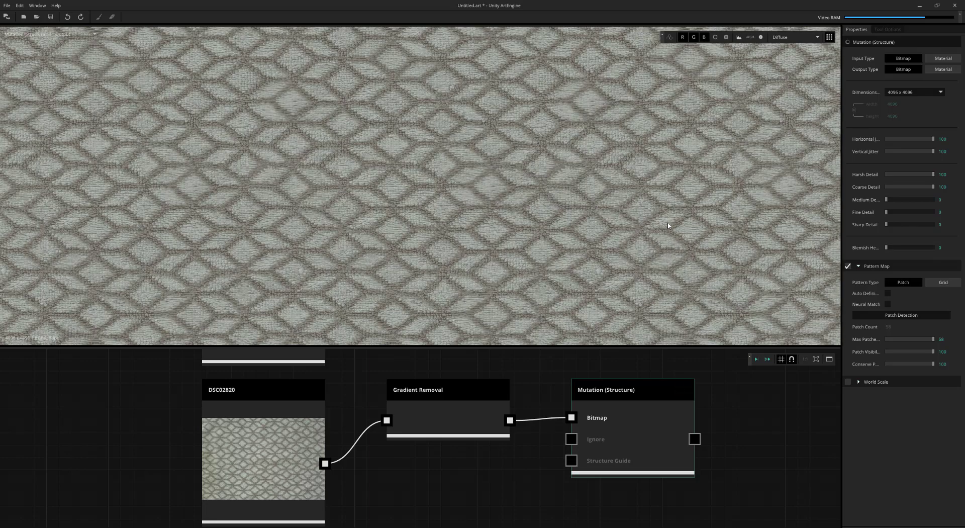
pyautogui.press('t')
pyautogui.scroll(-1, 666, 223)
pyautogui.press('t')
pyautogui.press('t')
pyautogui.press('t')
pyautogui.press('t')
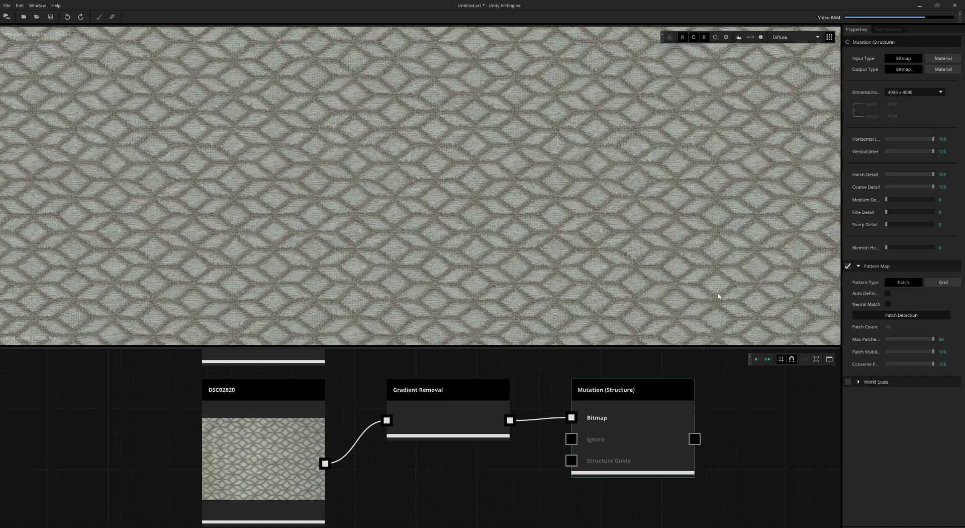
# Display the DSC02821 green lattice image in tiled view to examine its borders.
pyautogui.scroll(-3, 734, 438)
pyautogui.moveTo(576, 487); pyautogui.dragTo(610, 359, button='middle')
pyautogui.click(439, 438)
pyautogui.click(439, 437)
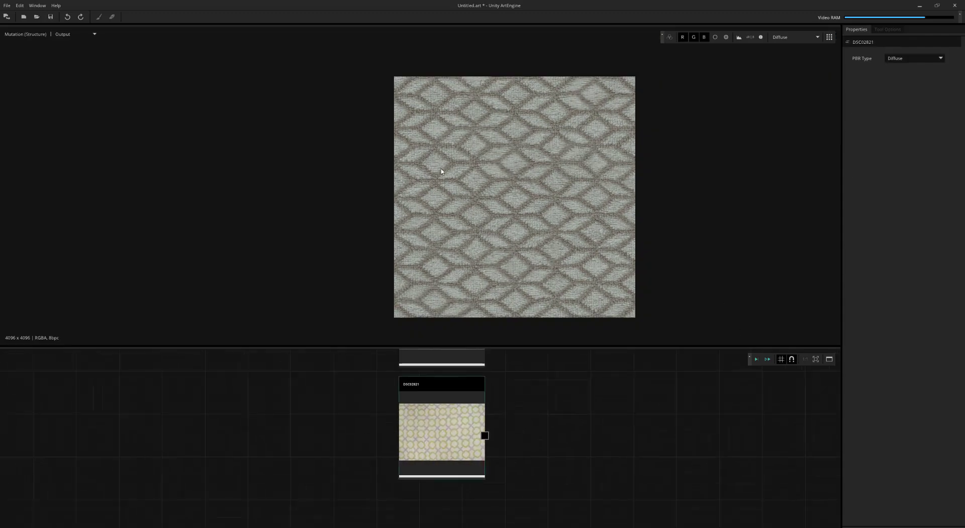
pyautogui.press('t')
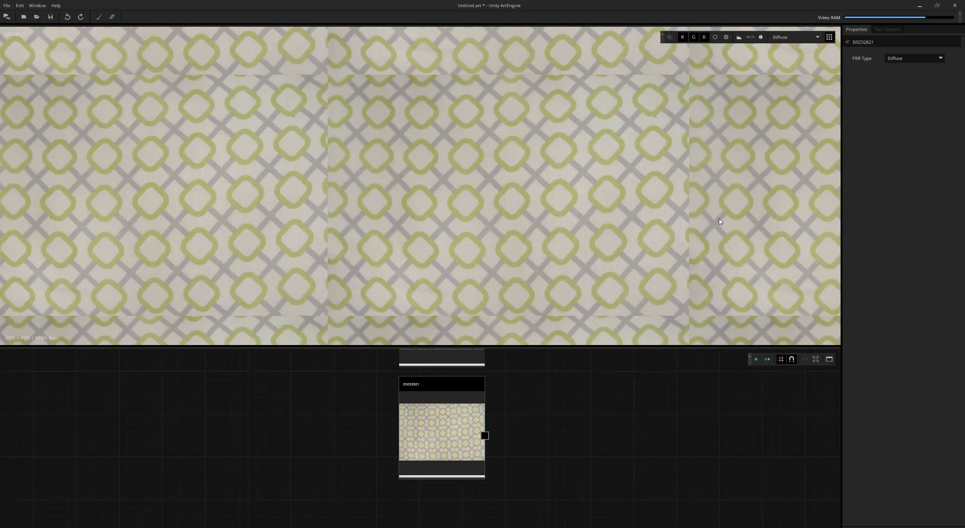
pyautogui.press('t')
pyautogui.press('t')
# Add a Gradient Removal node fed by the DSC02821 image.
pyautogui.rightClick(439, 416)
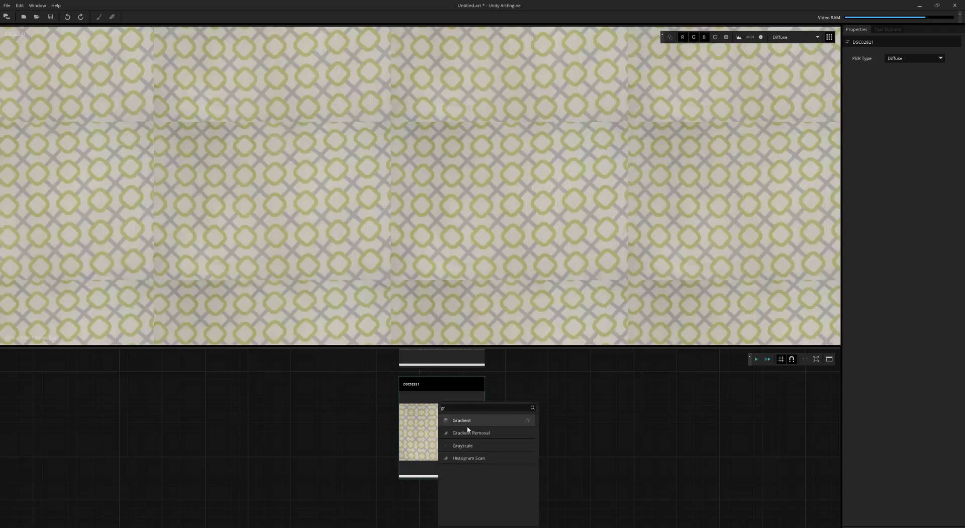
pyautogui.click(464, 418)
pyautogui.scroll(2, 690, 206)
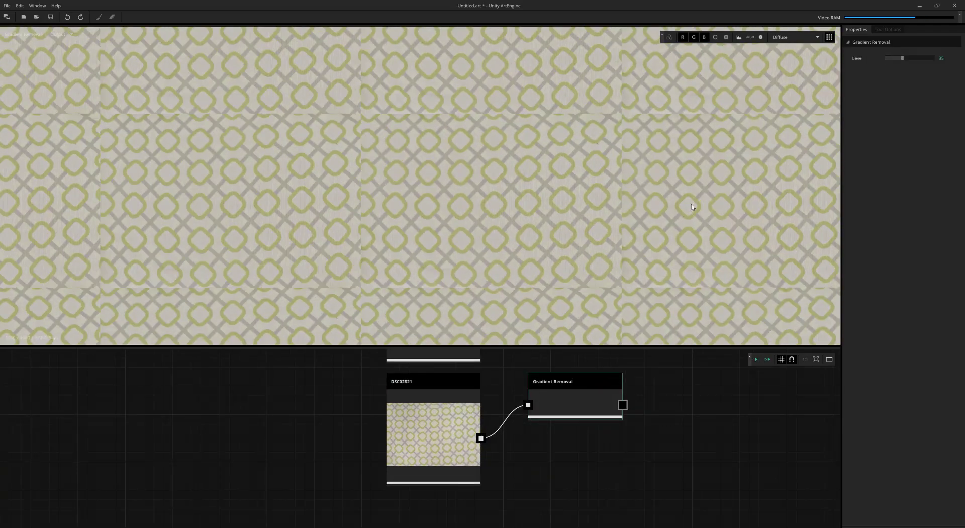
# Add a Free Transform node connected to the Gradient Removal output of DSC02821.
pyautogui.moveTo(591, 434); pyautogui.dragTo(587, 450, button='middle')
pyautogui.rightClick(581, 417)
pyautogui.write('free')
pyautogui.click(607, 425)
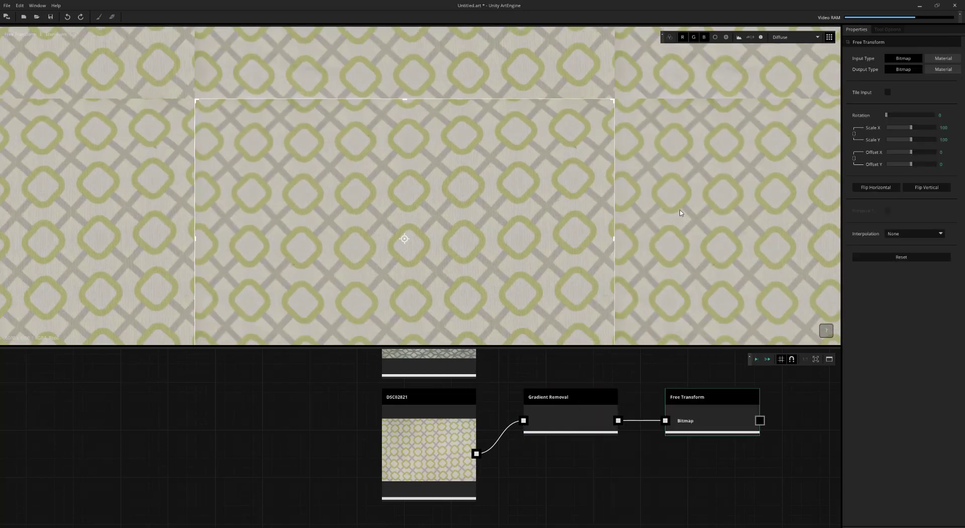
# Rotate the DSC02821 image by about 2.13 degrees in Free Transform to straighten the green lattice.
pyautogui.moveTo(679, 213); pyautogui.dragTo(703, 259, button='middle')
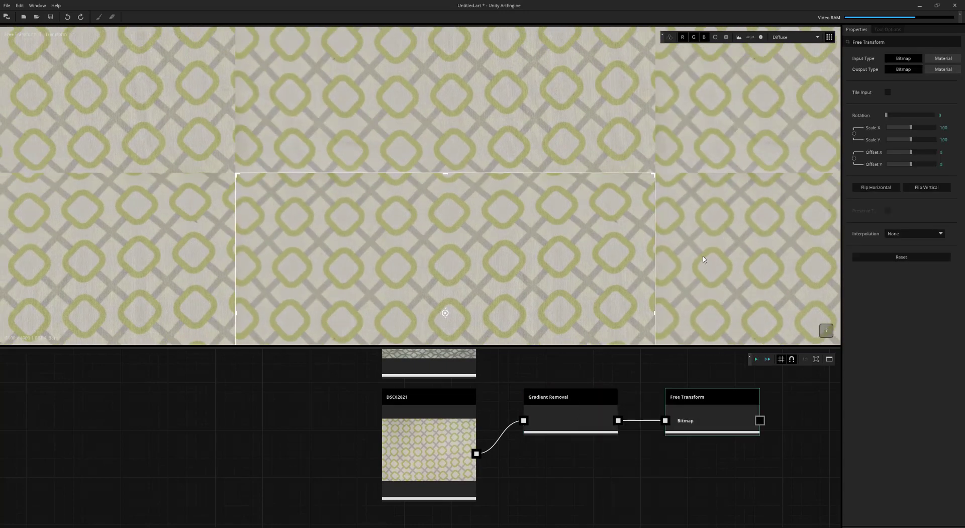
pyautogui.moveTo(673, 159); pyautogui.dragTo(684, 167)
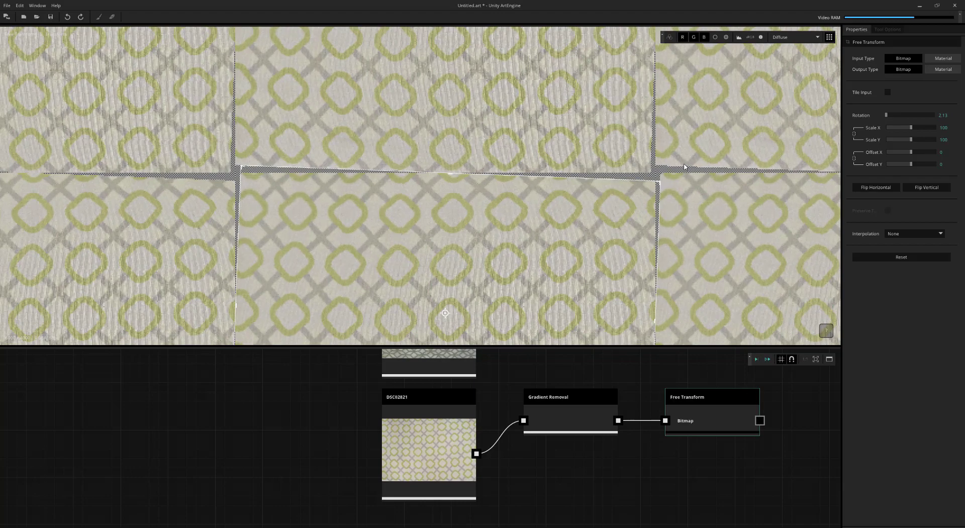
# Add a Mutation (Structure) node connected to the Free Transform output of DSC02821.
pyautogui.moveTo(682, 383); pyautogui.dragTo(563, 393, button='middle')
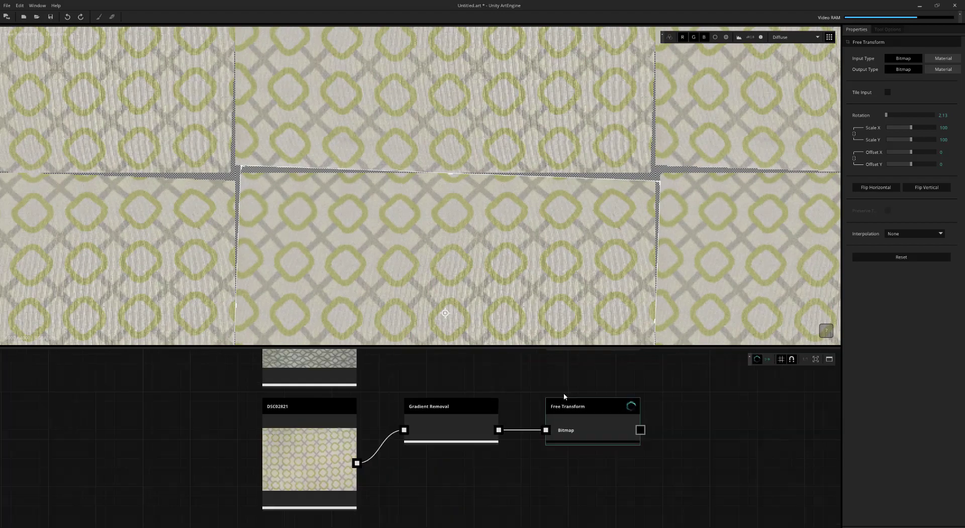
pyautogui.press('Tab')
pyautogui.write('mutation')
pyautogui.press('Down')
pyautogui.press('Return')
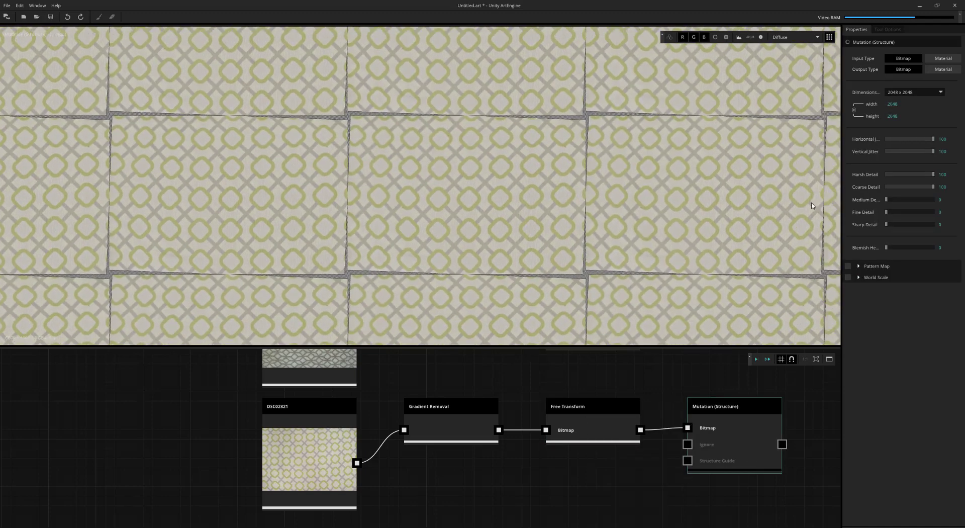
# Set the Mutation (Structure) node's dimensions to 4096 x 4096 and enable its Pattern Map options.
pyautogui.click(913, 92)
pyautogui.click(904, 123)
pyautogui.click(849, 266)
pyautogui.click(853, 267)
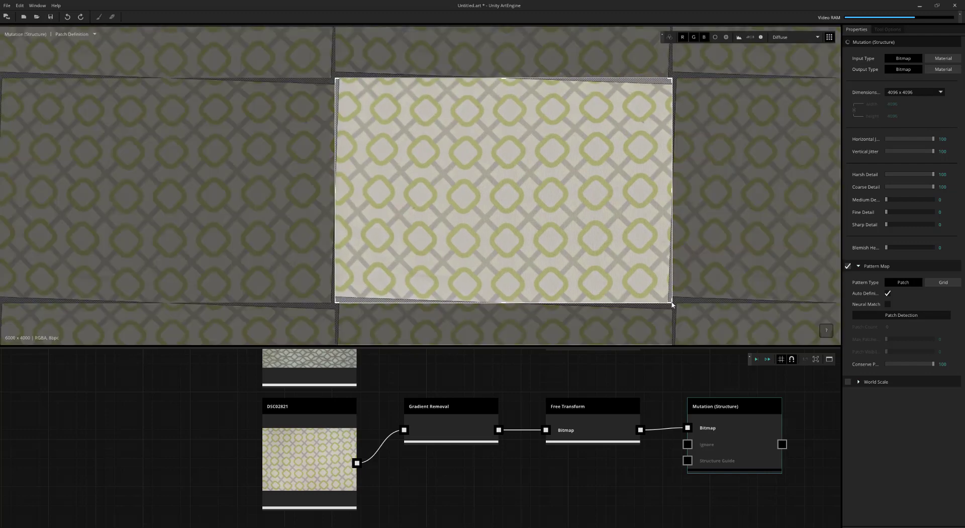
# Shrink the pattern patch to a single repeat of the green lattice and run Patch Detection.
pyautogui.moveTo(672, 304); pyautogui.dragTo(489, 180)
pyautogui.moveTo(480, 177); pyautogui.dragTo(470, 158)
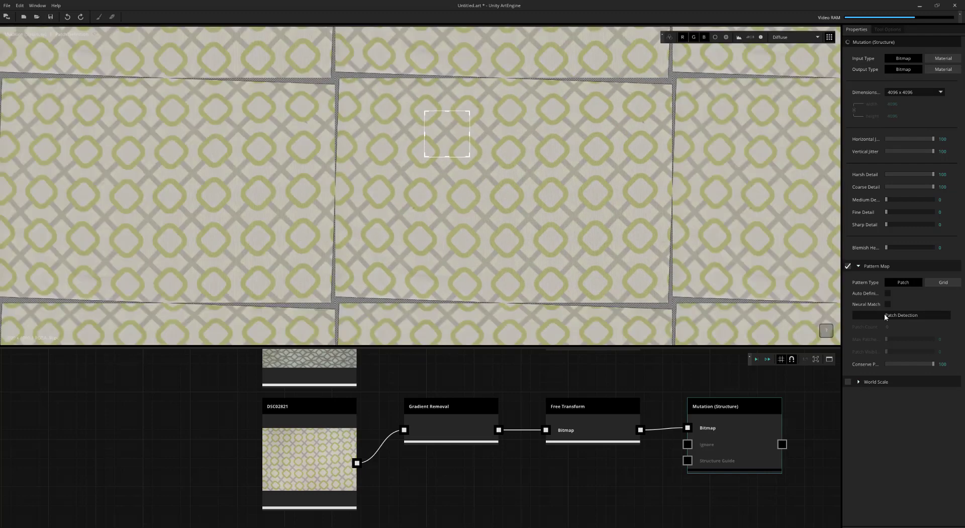
pyautogui.click(866, 313)
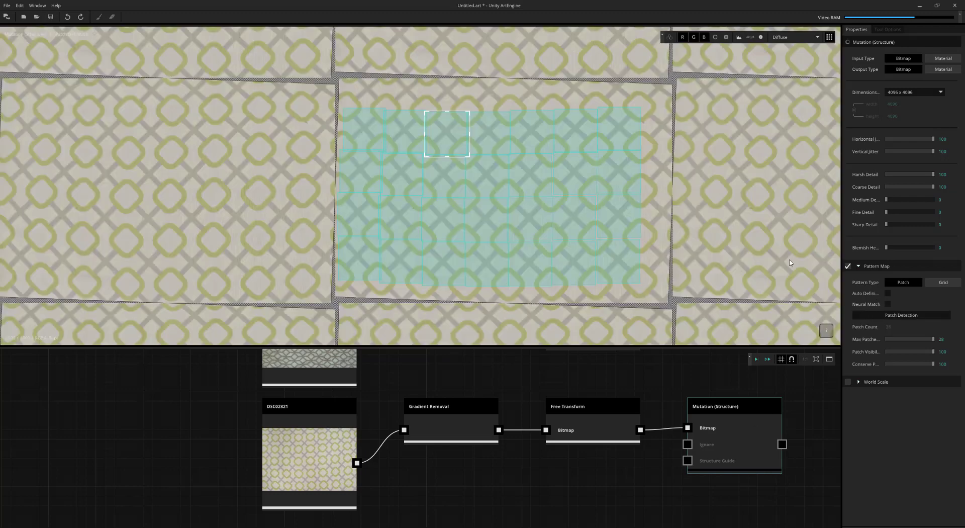
# Compute the green lattice's Mutation (Structure) node and inspect the tiled output for seams.
pyautogui.click(754, 361)
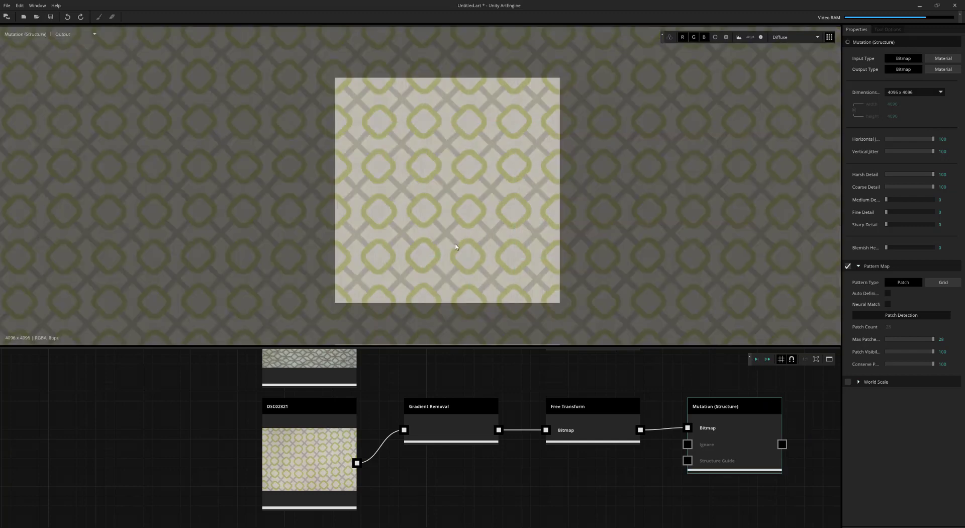
pyautogui.scroll(2, 215, 192)
pyautogui.scroll(-2, 215, 193)
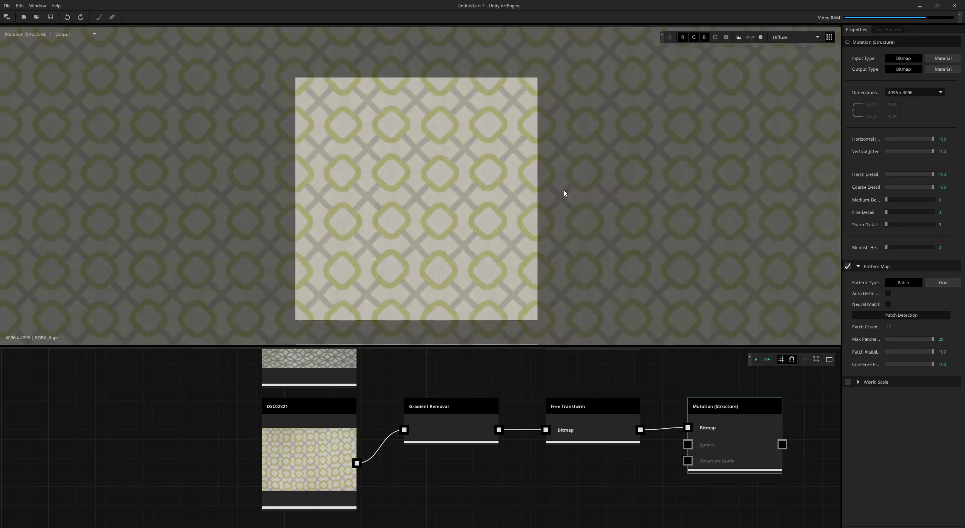